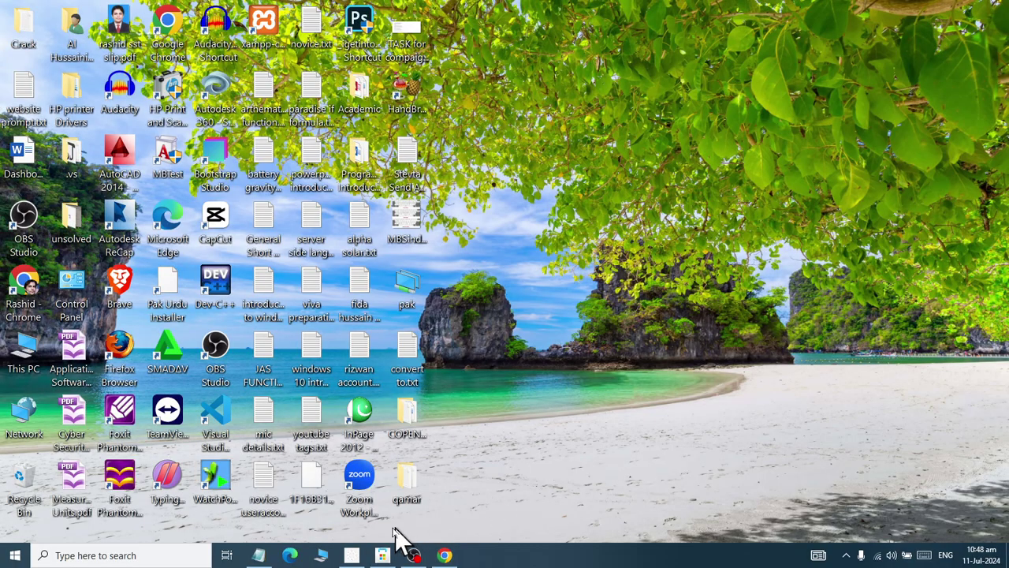
- Open the Fonts page in the personalization settings and look through the available fonts
click(351, 552)
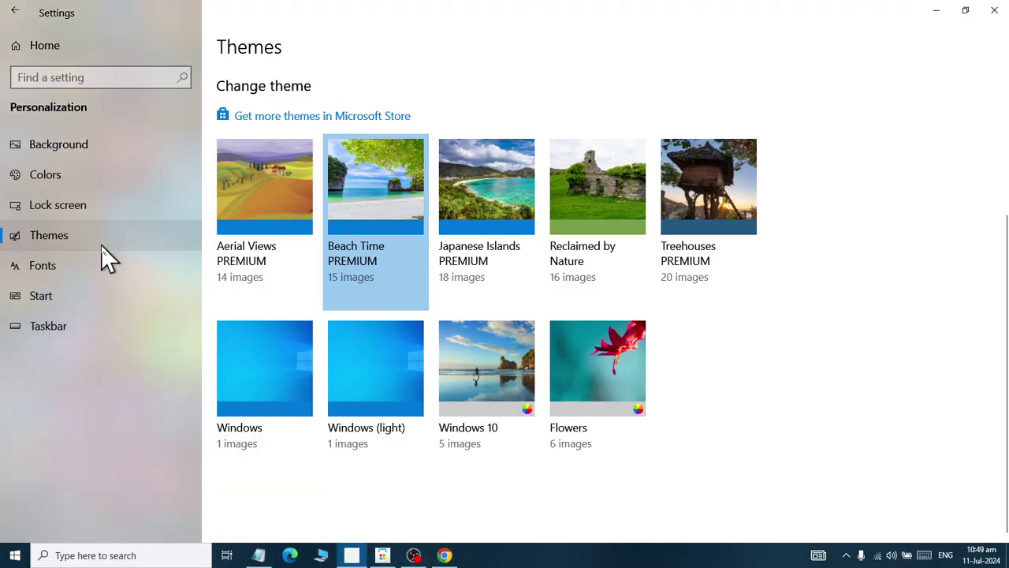
click(101, 275)
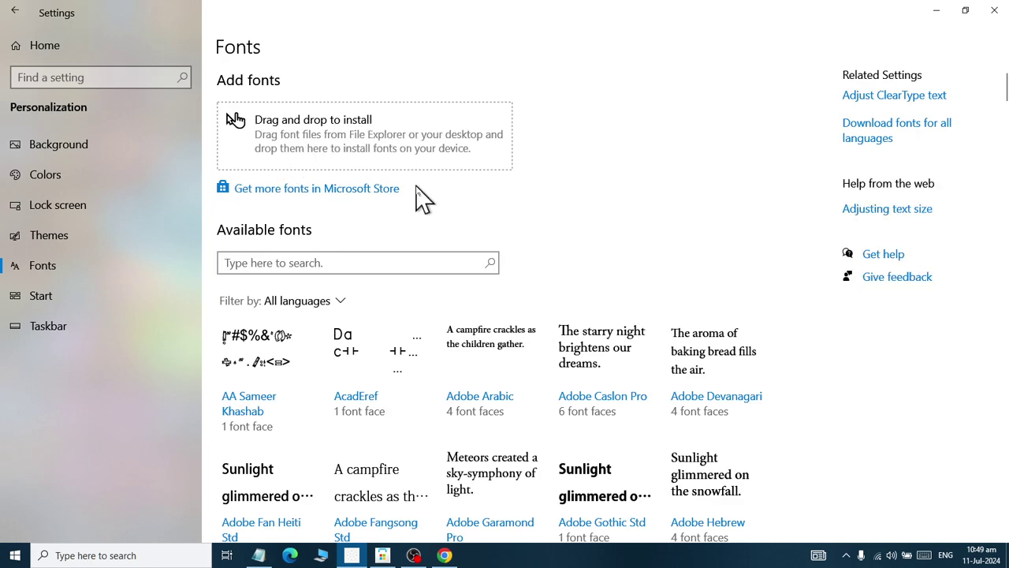
scroll(417, 208, down, 5)
scroll(418, 213, up, 5)
- Search Windows for Control Panel, view its Fonts folder, and close the window
click(60, 552)
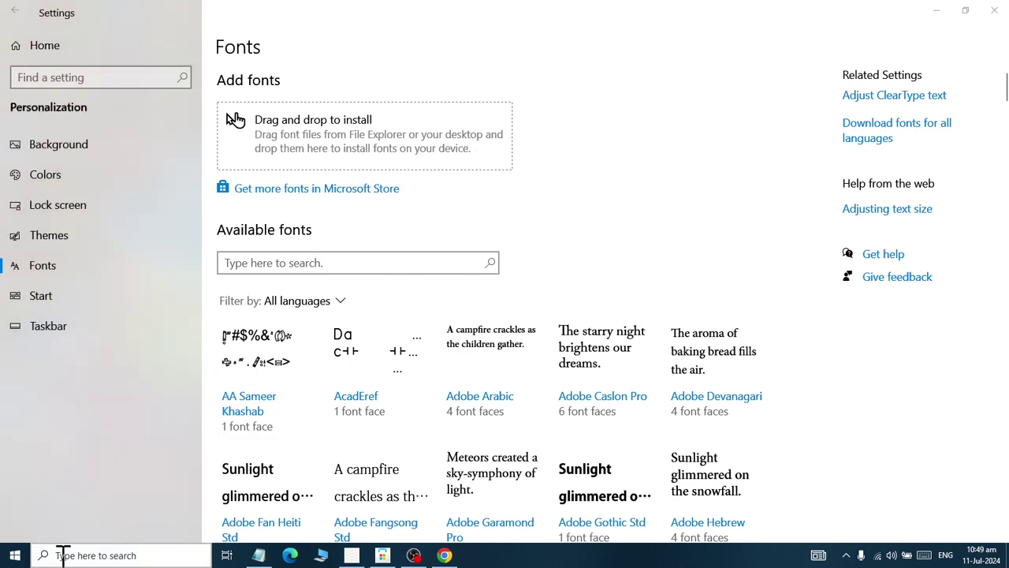
text(control)
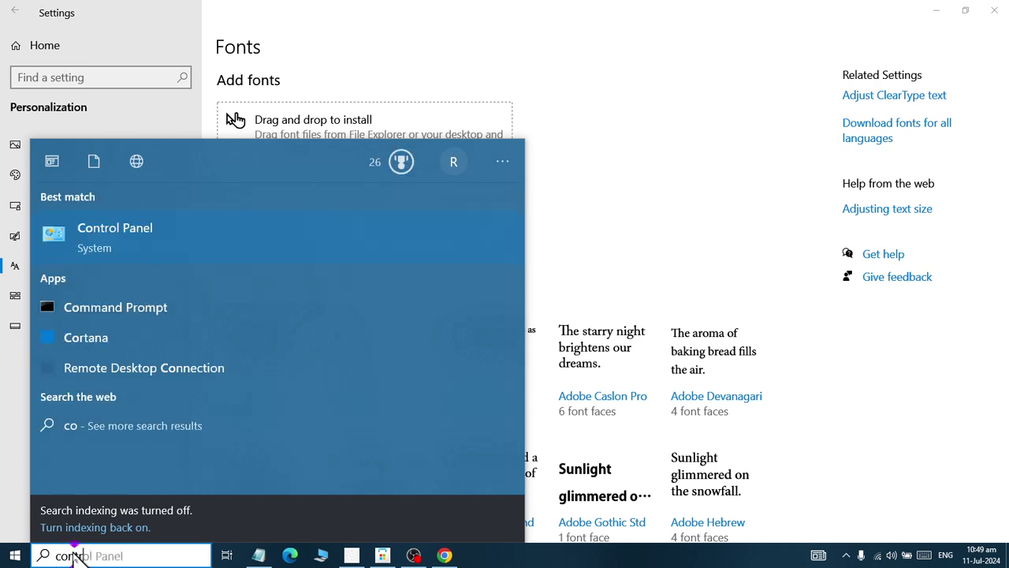
click(119, 262)
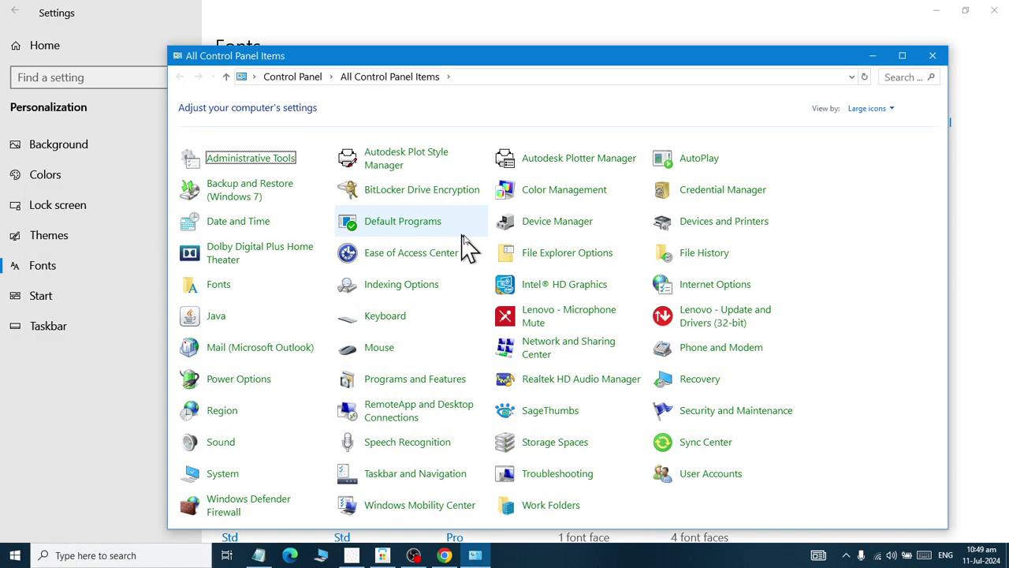
click(227, 289)
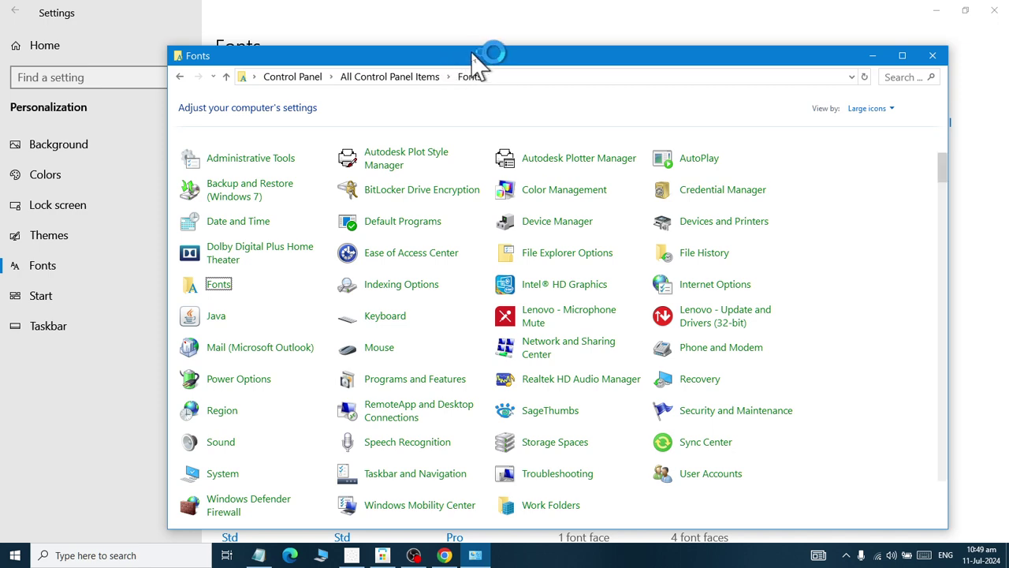
drag(480, 63, 497, 44)
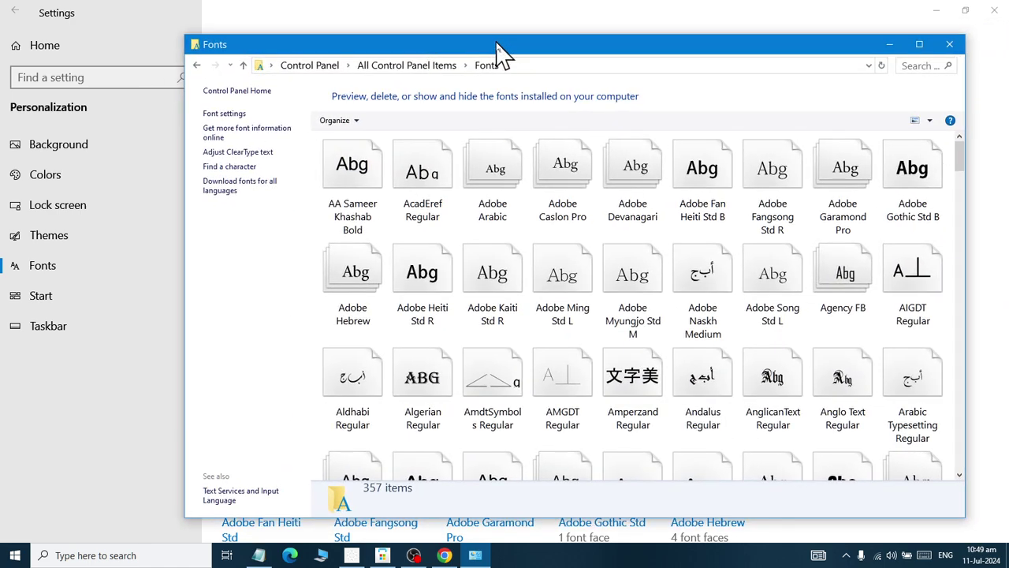
click(949, 44)
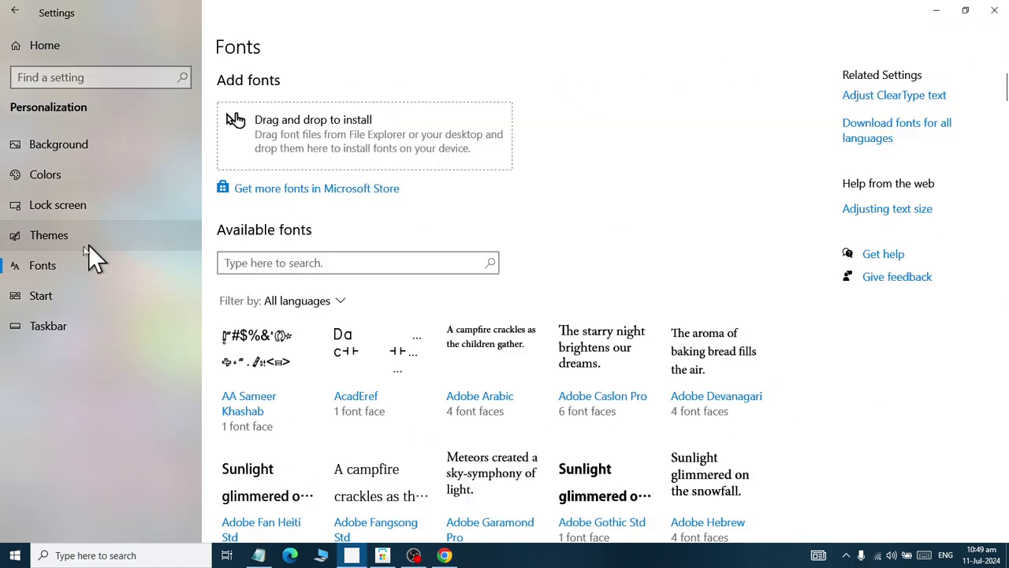
- In the Start settings, turn Show more tiles on Start on and back off, checking the Start menu each time
click(24, 304)
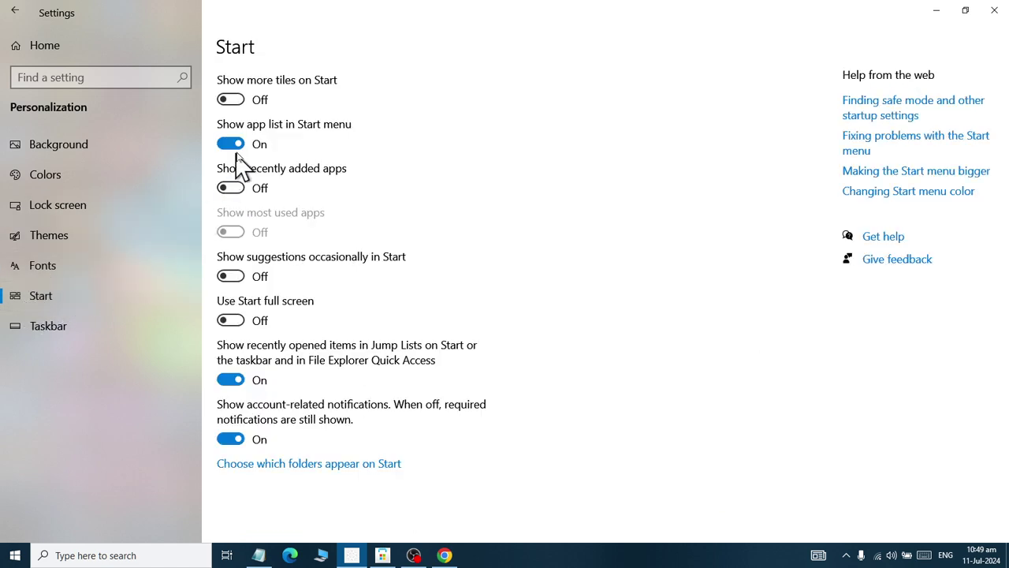
click(15, 555)
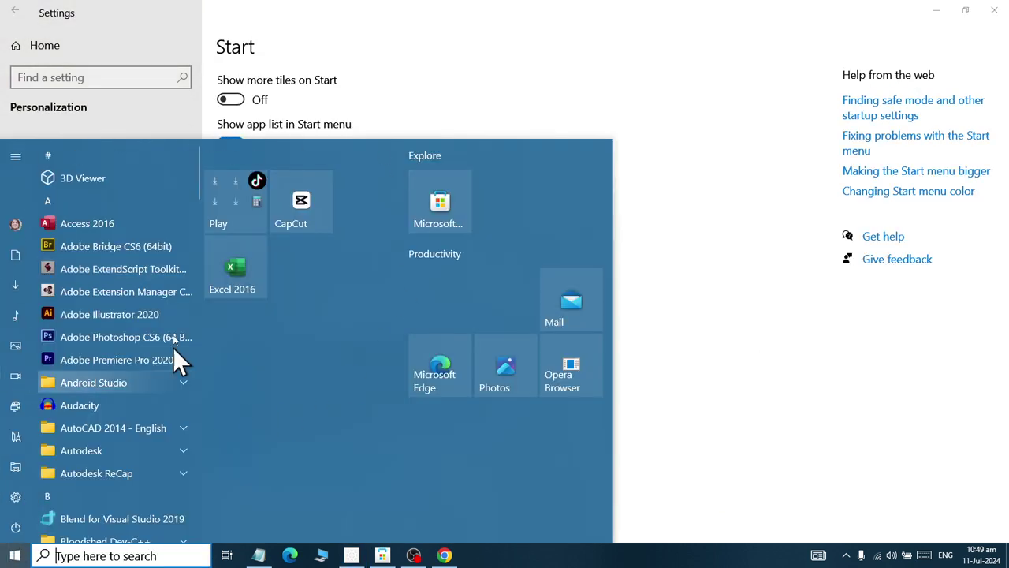
click(387, 49)
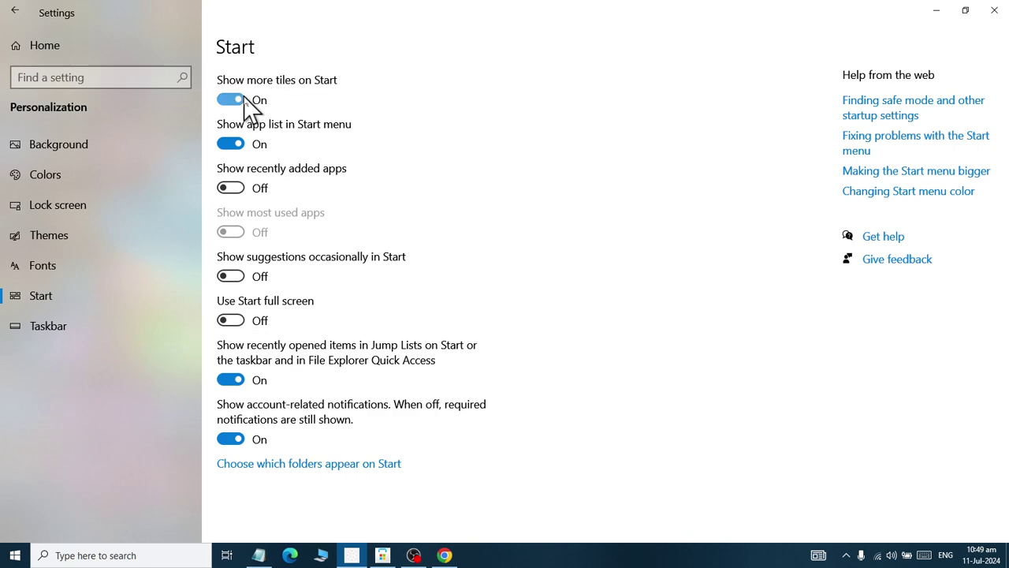
click(14, 554)
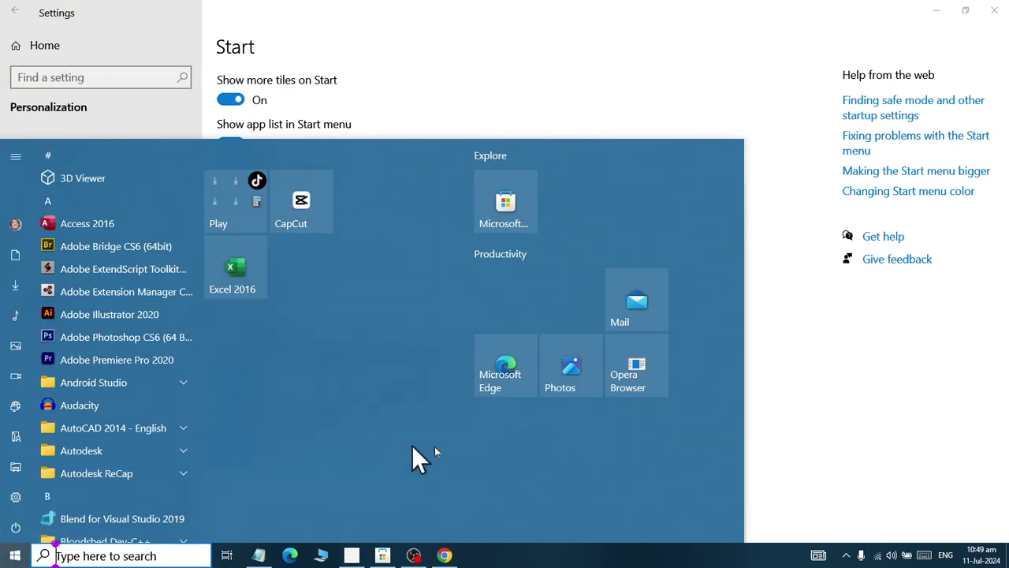
click(383, 113)
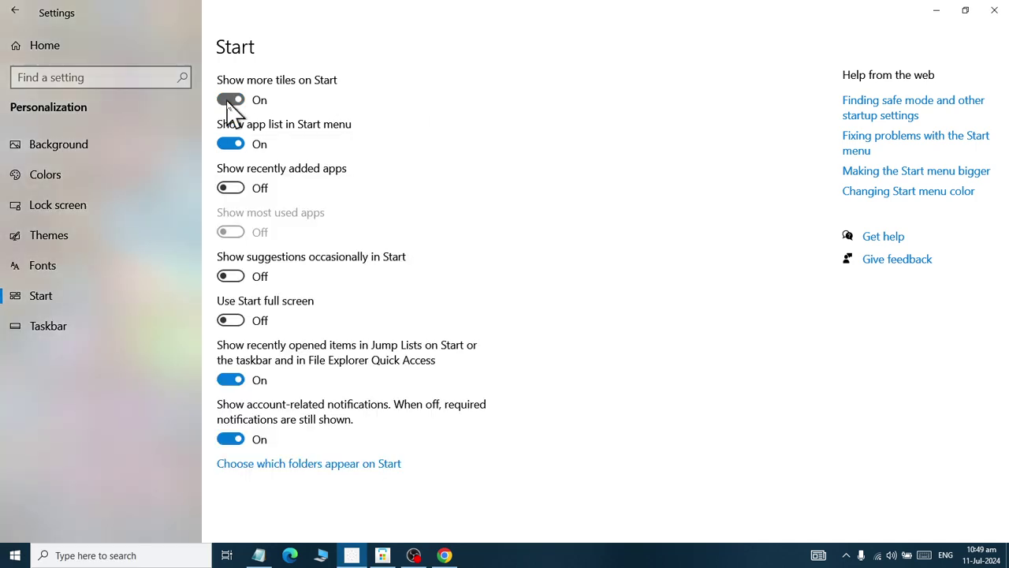
click(15, 554)
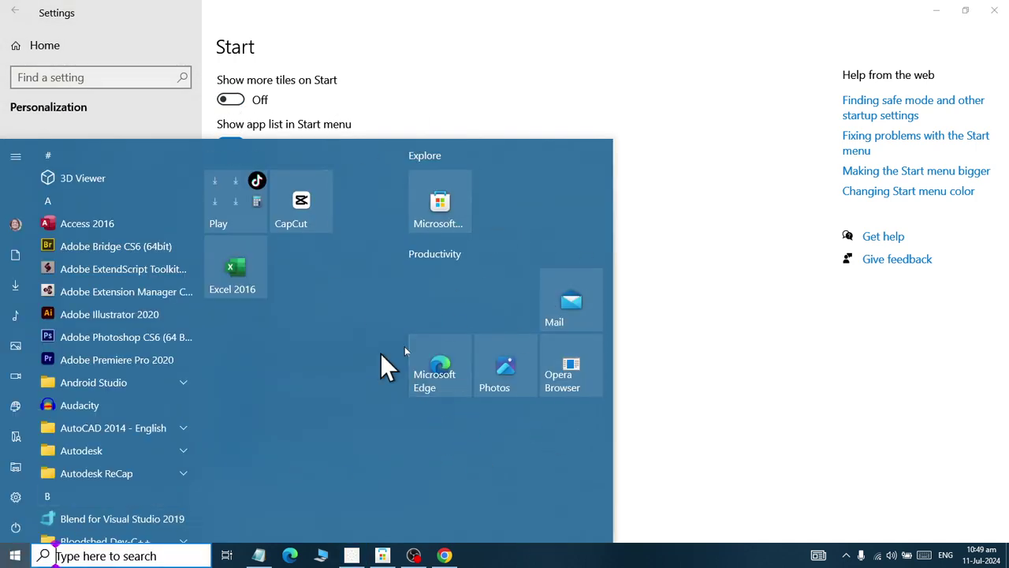
click(401, 122)
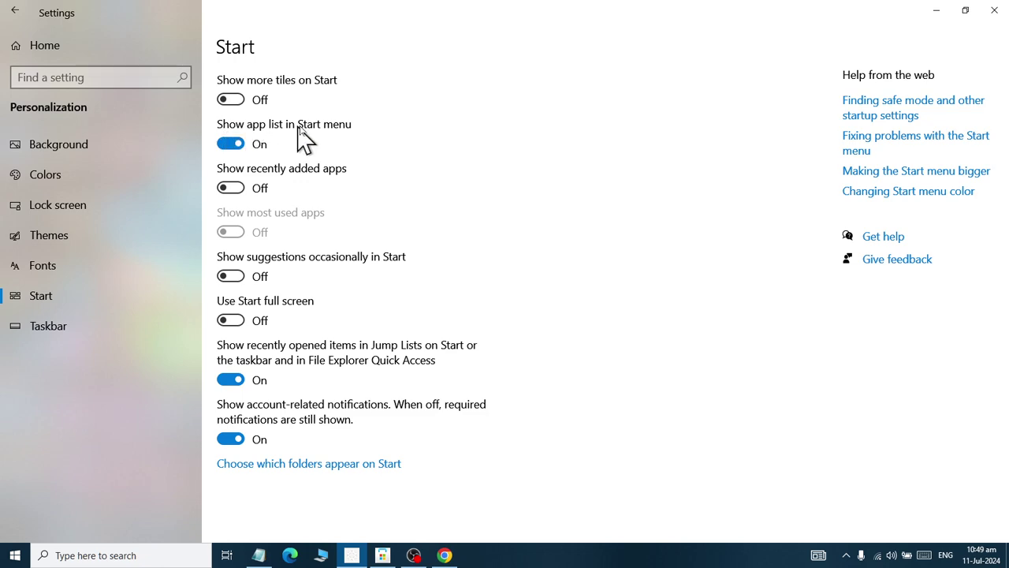
- Turn off Show app list in Start menu and view all apps in the Start menu without the list
click(15, 555)
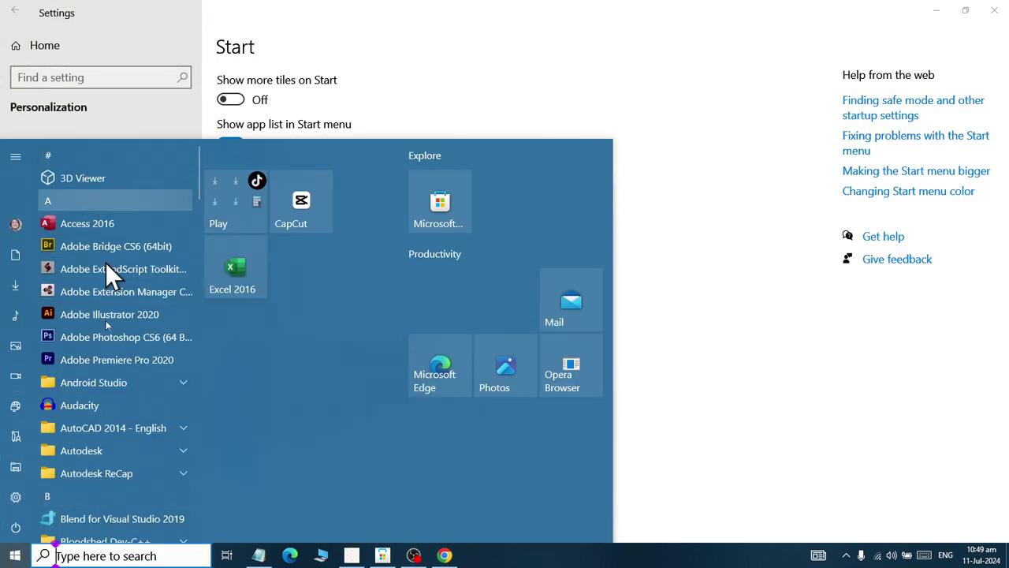
click(473, 74)
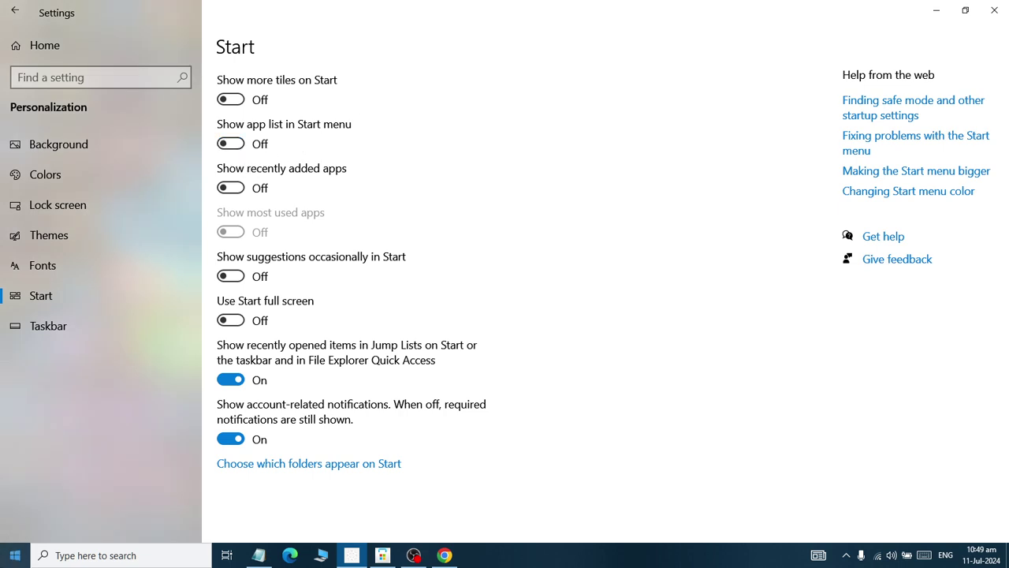
click(15, 555)
click(16, 158)
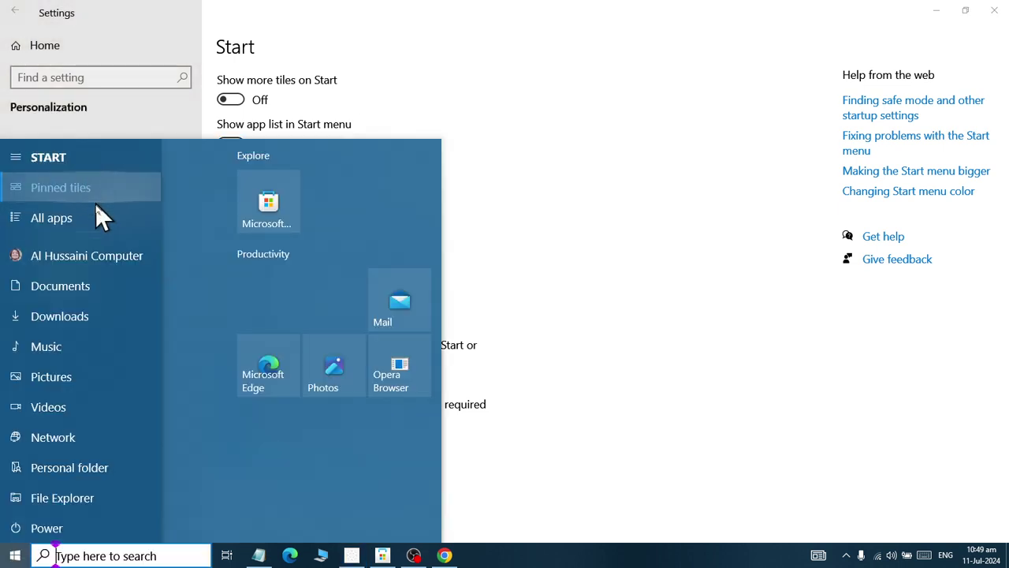
click(101, 230)
click(528, 164)
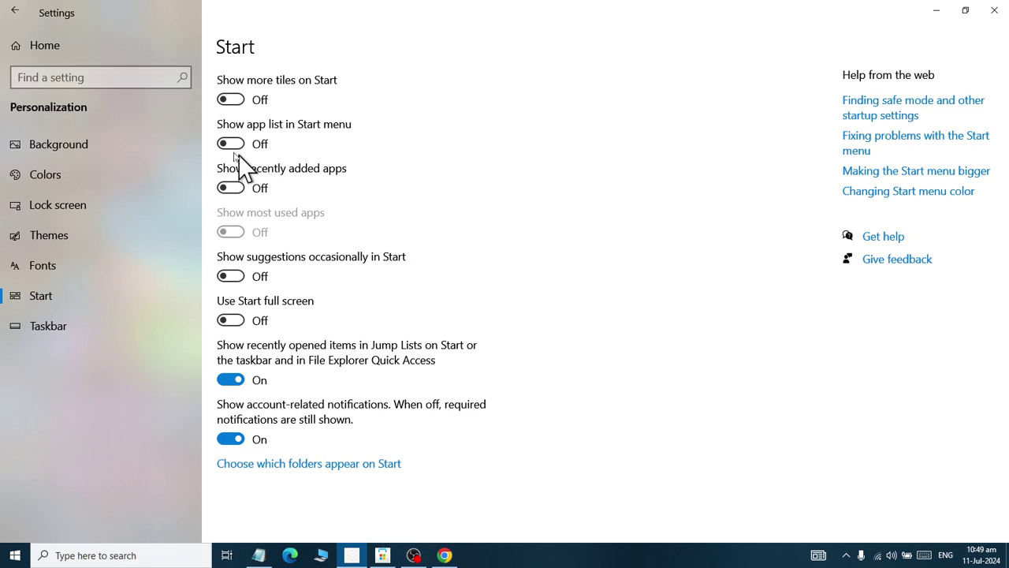
- Turn Show app list in Start menu back on and check the Start menu
click(231, 143)
click(15, 555)
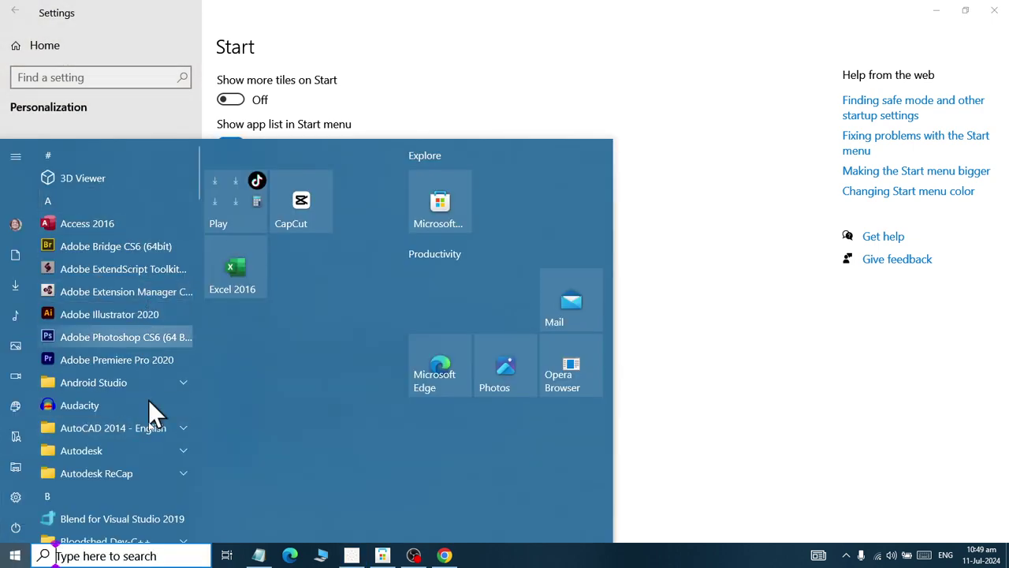
click(534, 90)
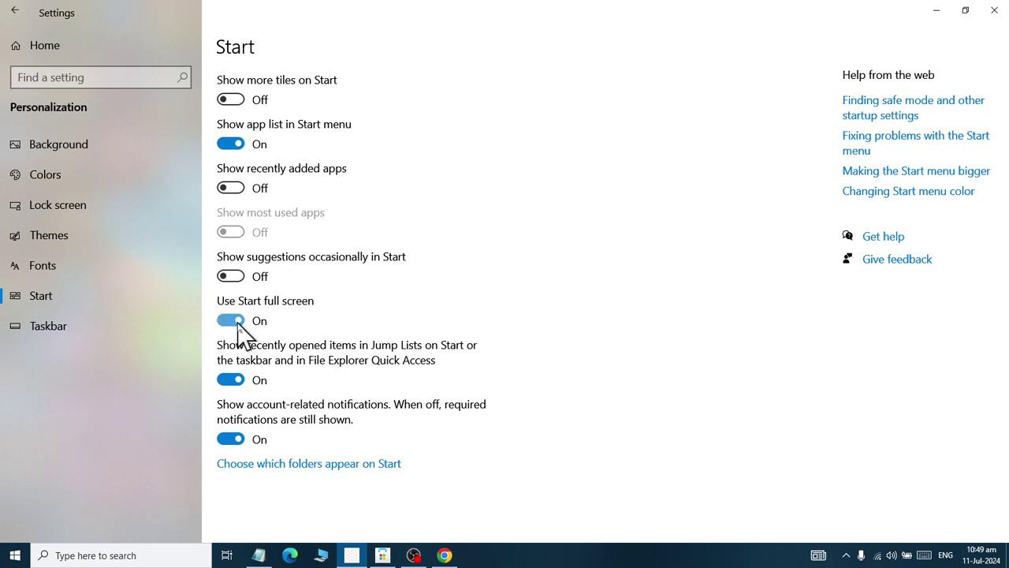
- Turn on Use Start full screen, browse all apps in the full-screen Start menu, and return to Settings
click(15, 554)
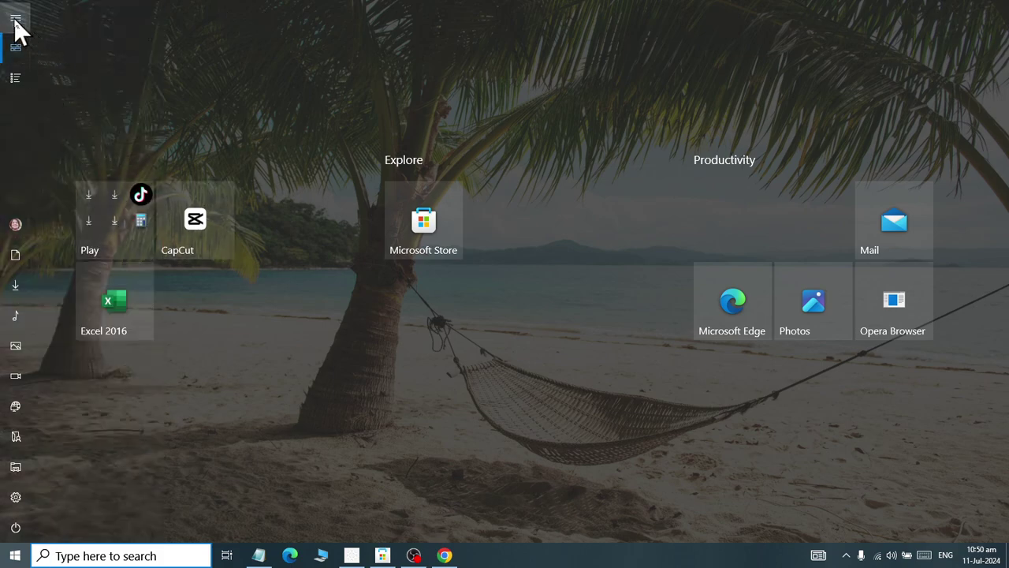
mouse_move(17, 30)
click(62, 74)
scroll(532, 158, down, 10)
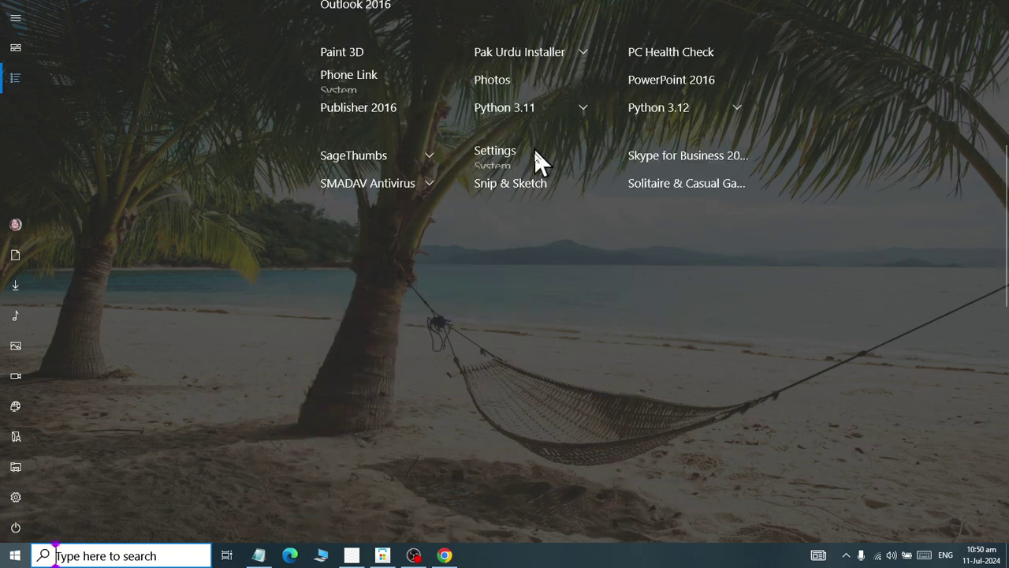
scroll(539, 158, up, 15)
mouse_move(19, 23)
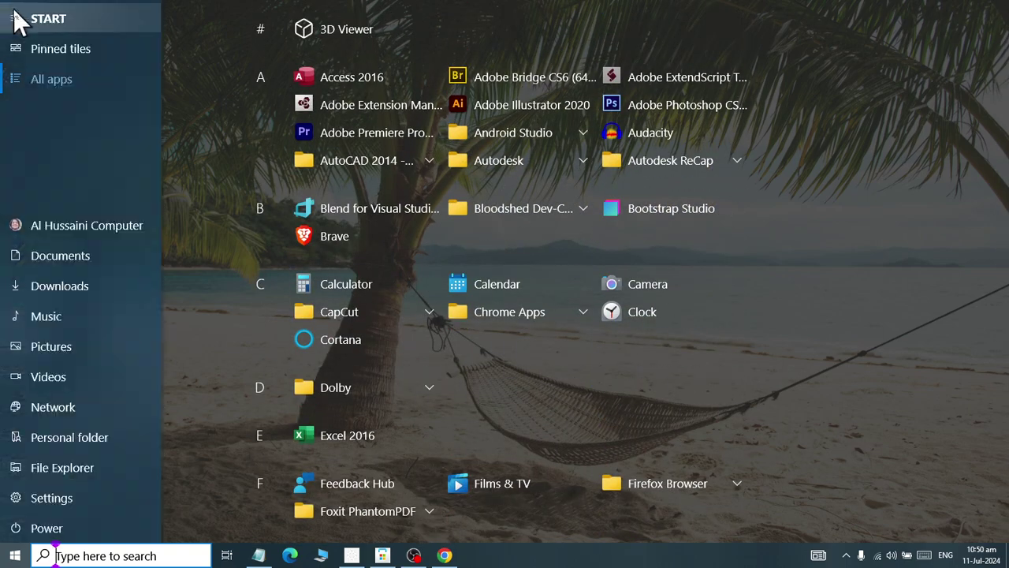
click(14, 495)
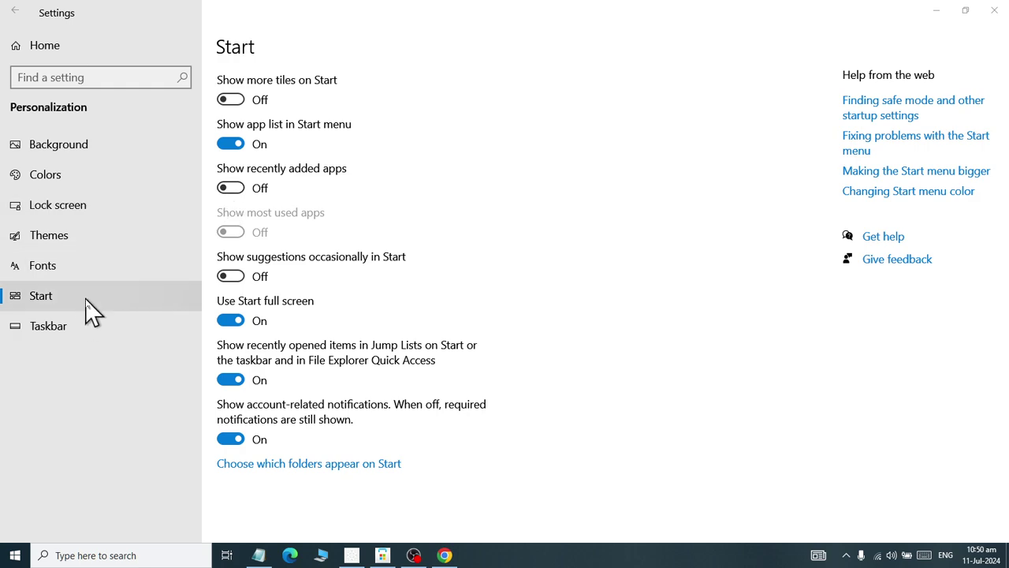
- In the Taskbar settings, set the taskbar location on screen to Top and after that to Left
click(87, 324)
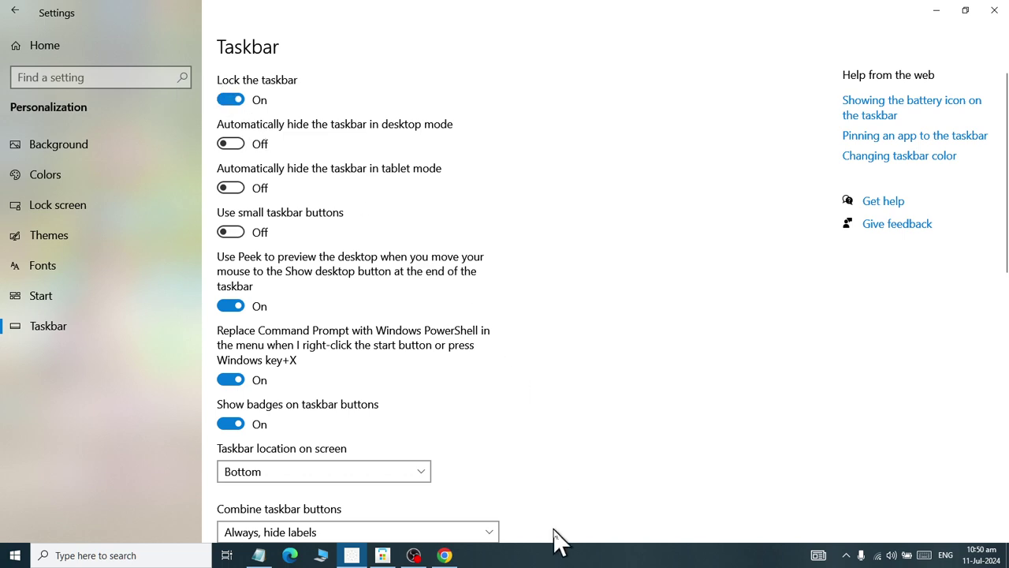
click(321, 472)
click(300, 432)
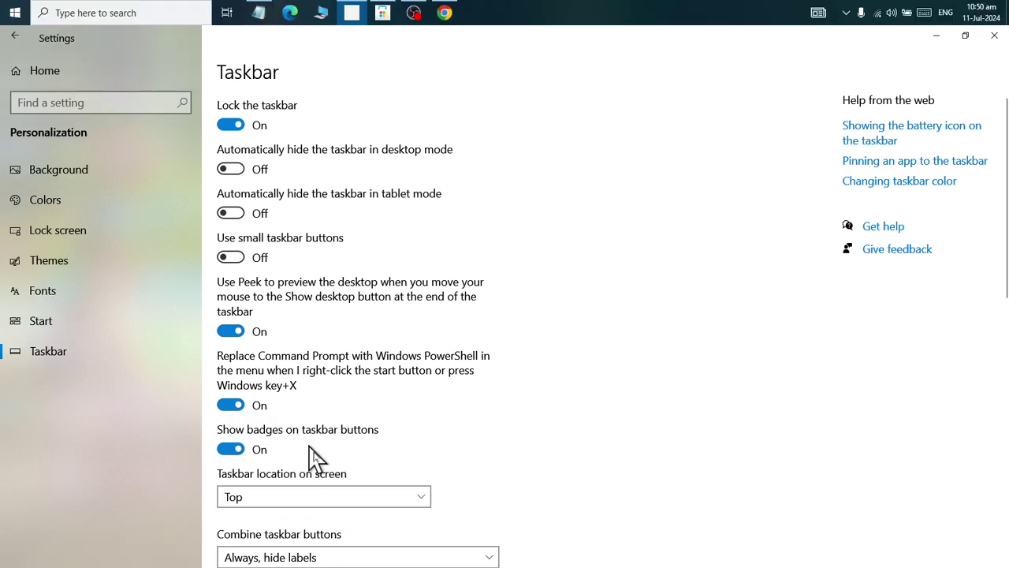
click(312, 503)
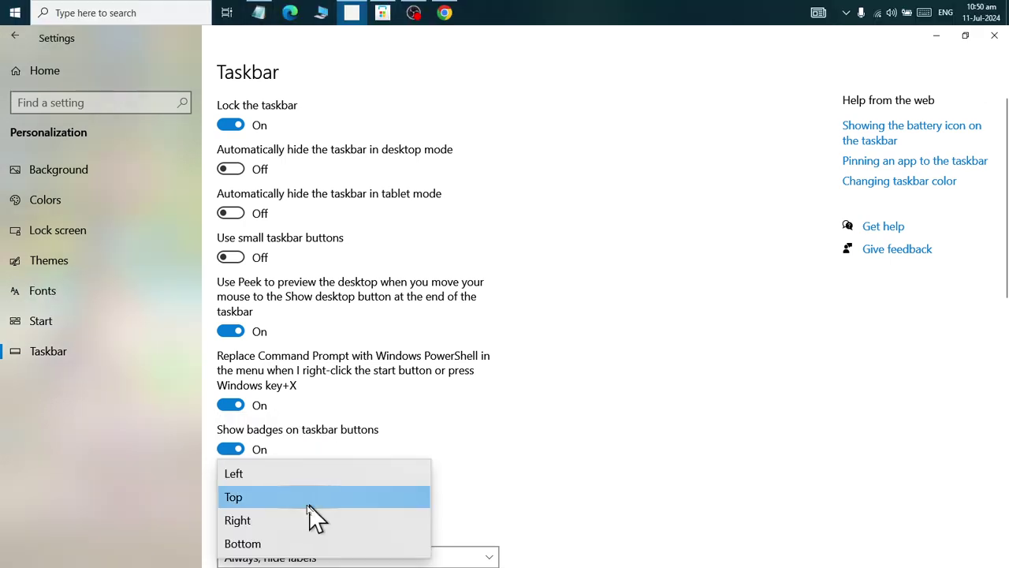
click(244, 475)
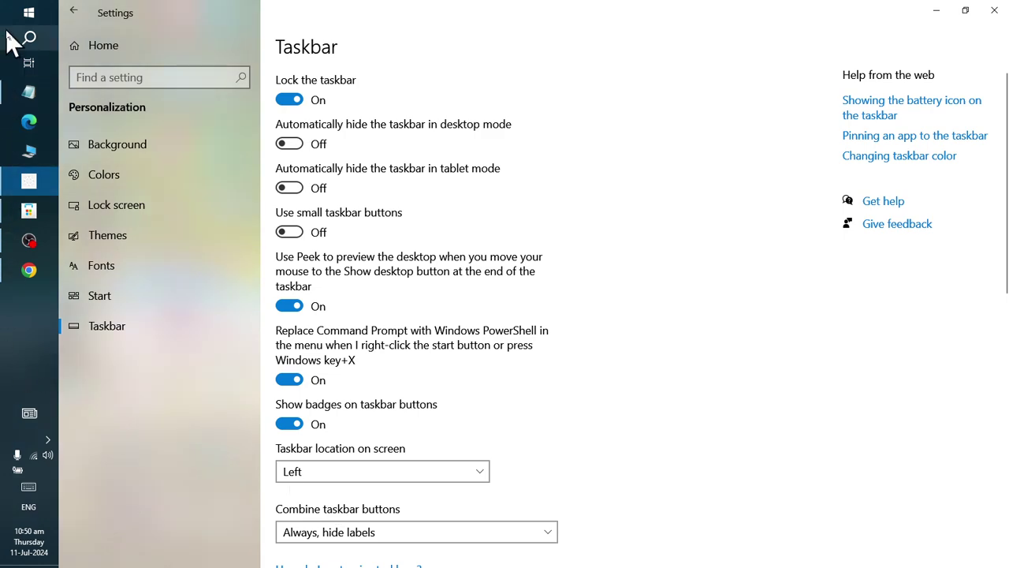
- Set the taskbar location on screen to Right and after that back to Bottom
click(359, 475)
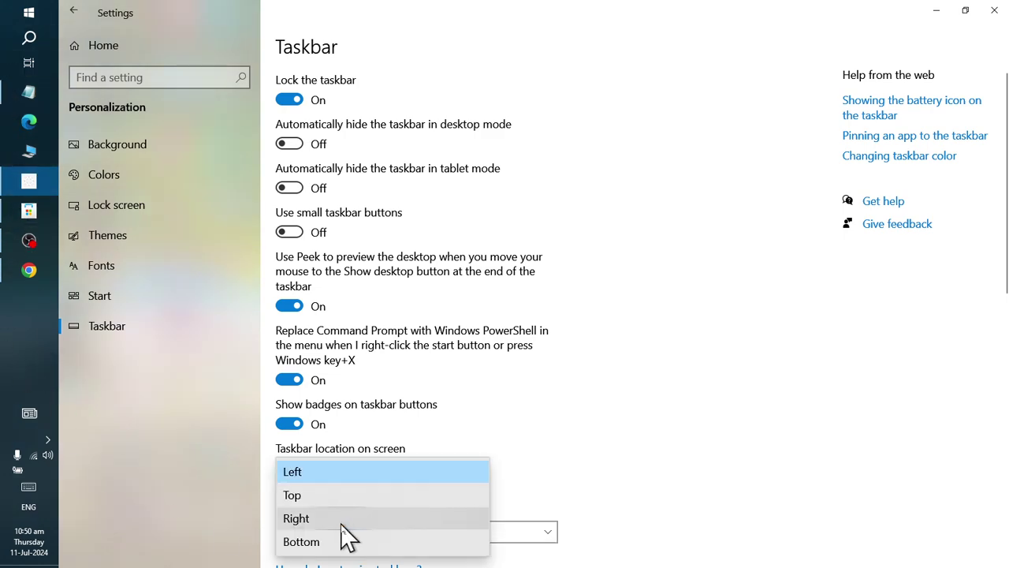
click(347, 517)
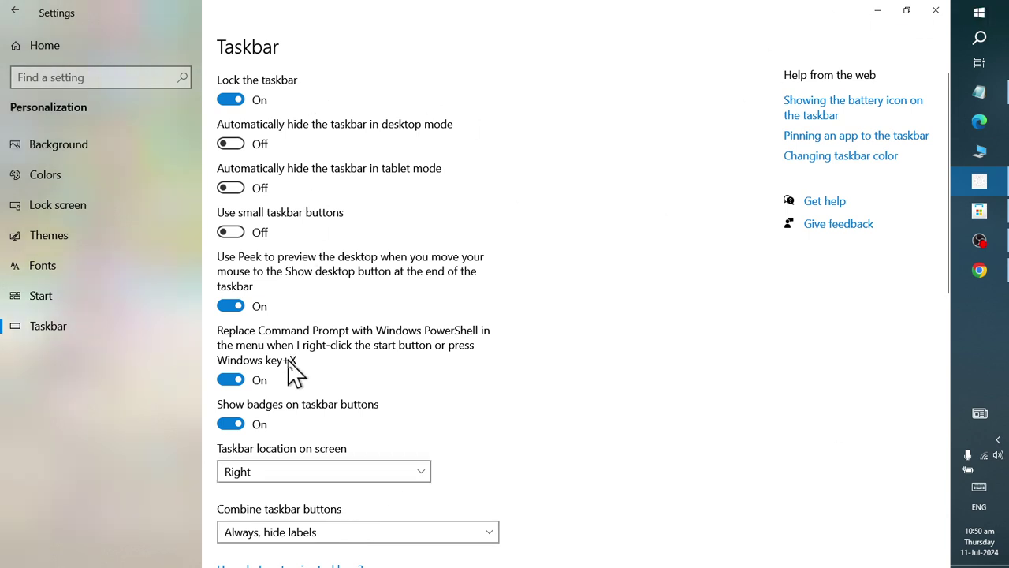
click(288, 473)
click(268, 503)
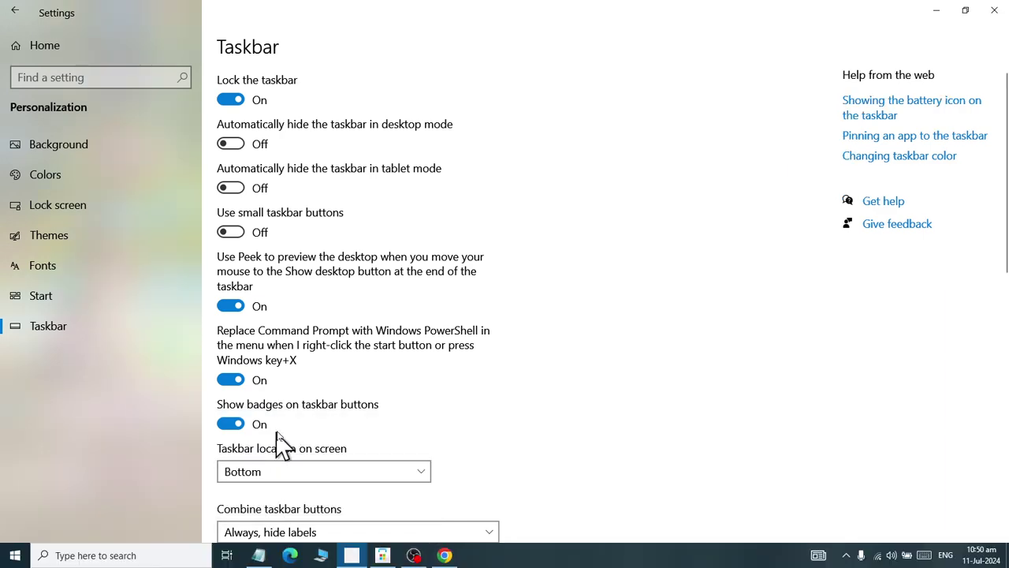
- Look further down the Taskbar settings, show the desktop, and restore the Settings window
scroll(280, 441, down, 3)
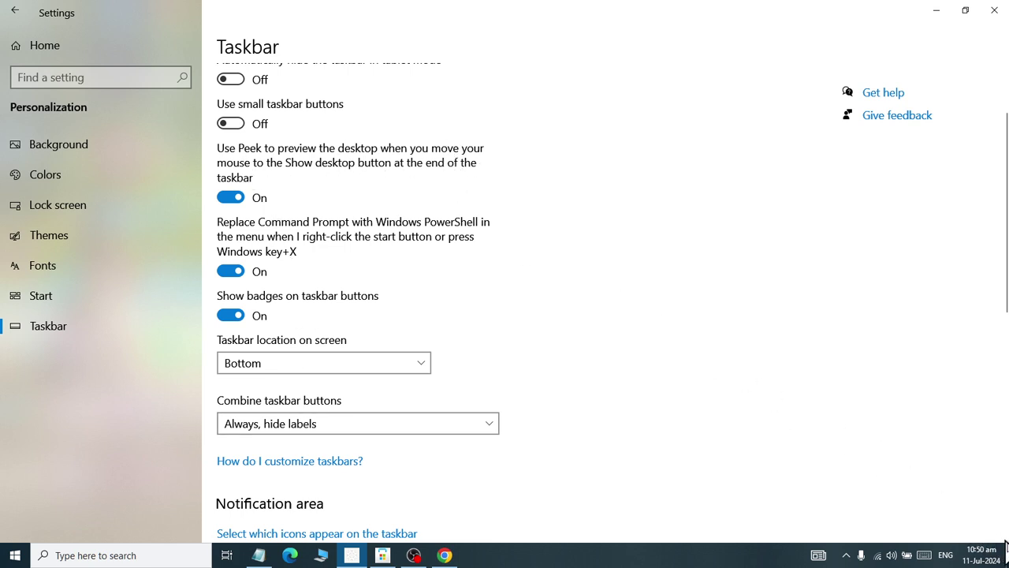
key(super+d)
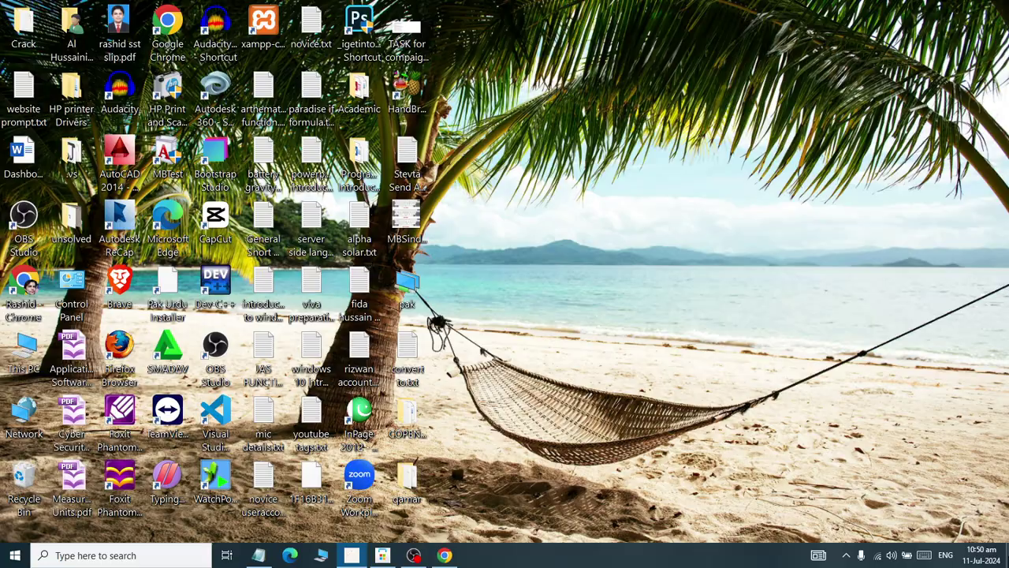
key(super+d)
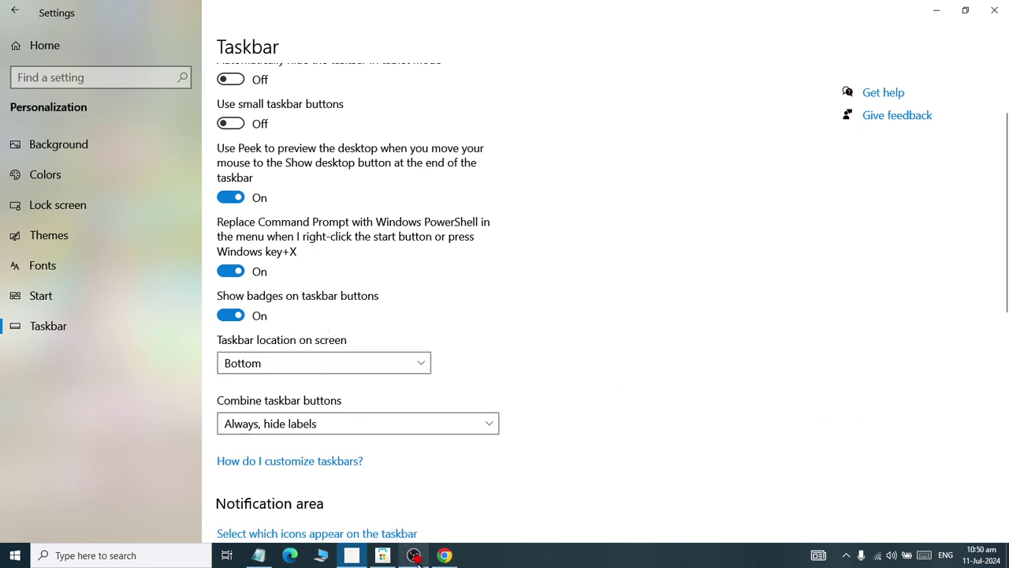
- Preview the open windows from the taskbar and turn off Show badges on taskbar buttons
mouse_move(416, 558)
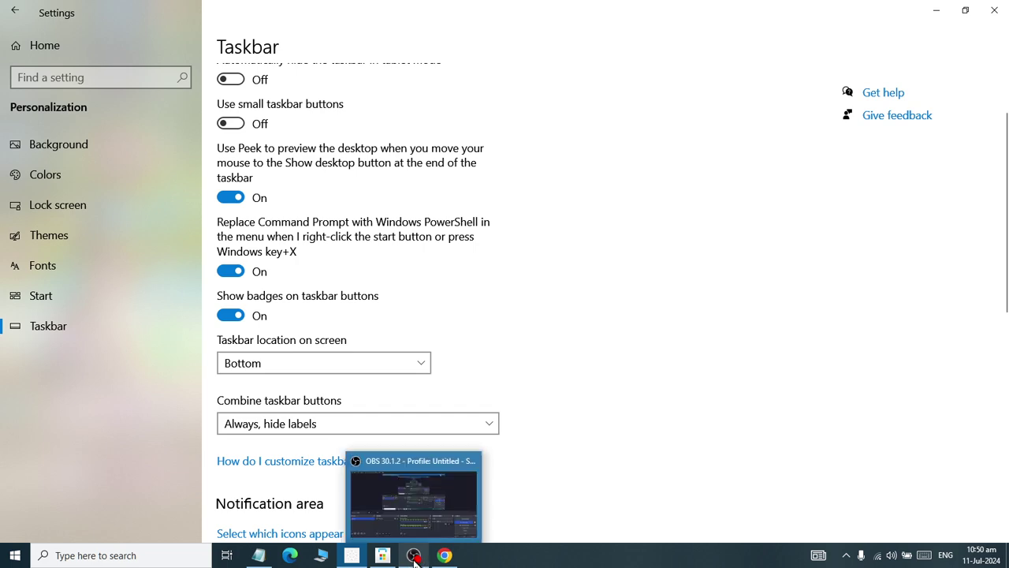
mouse_move(380, 560)
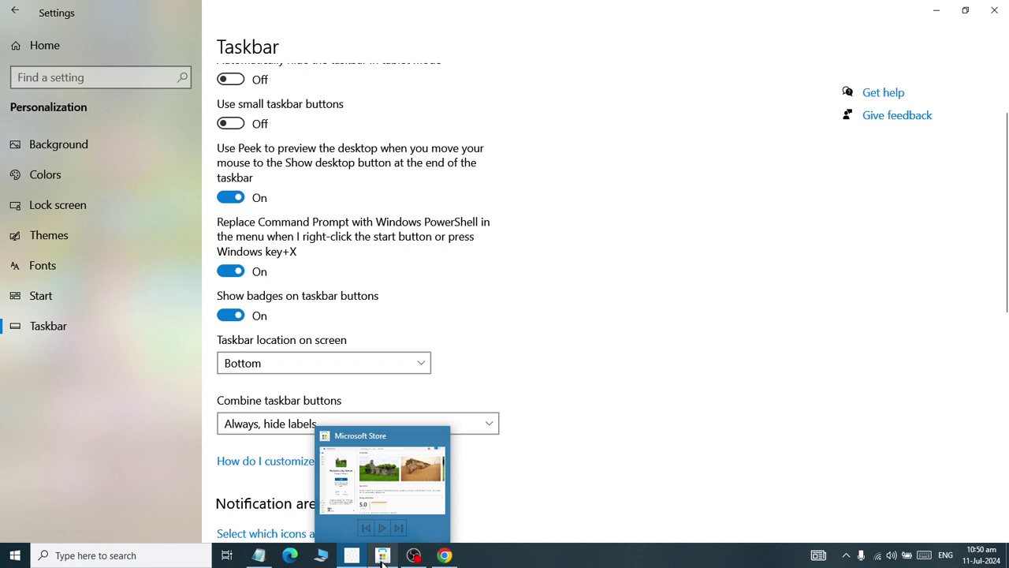
click(229, 317)
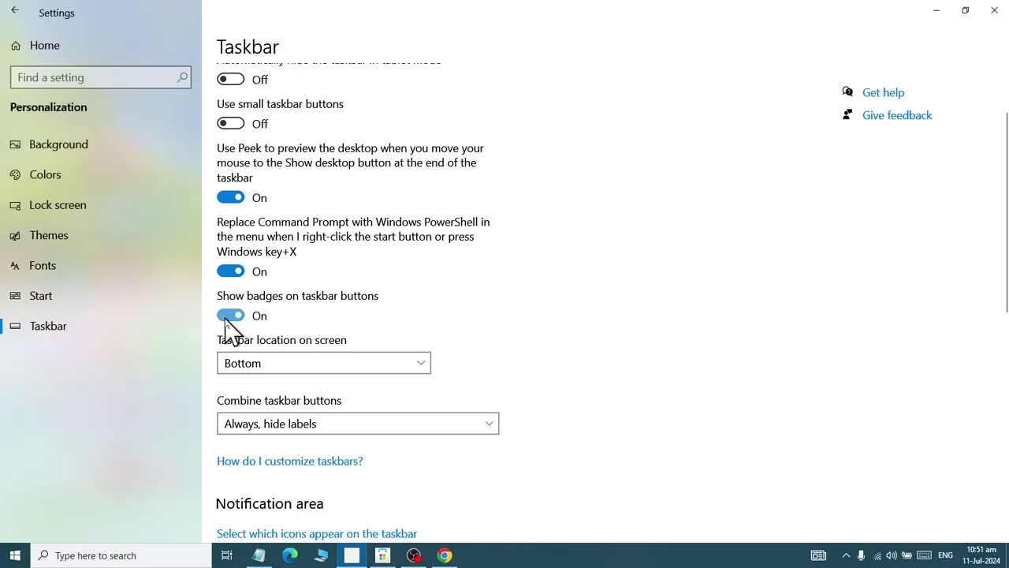
scroll(260, 363, down, 1)
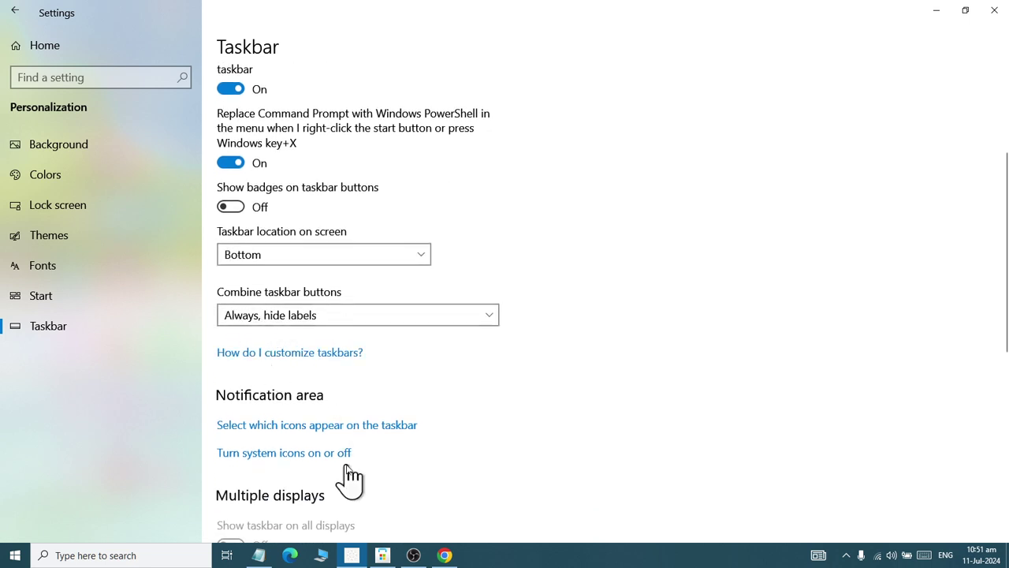
- Open additional Notepad windows with the Run command notepad and enter the text "notepad" in one of them
click(261, 555)
click(260, 556)
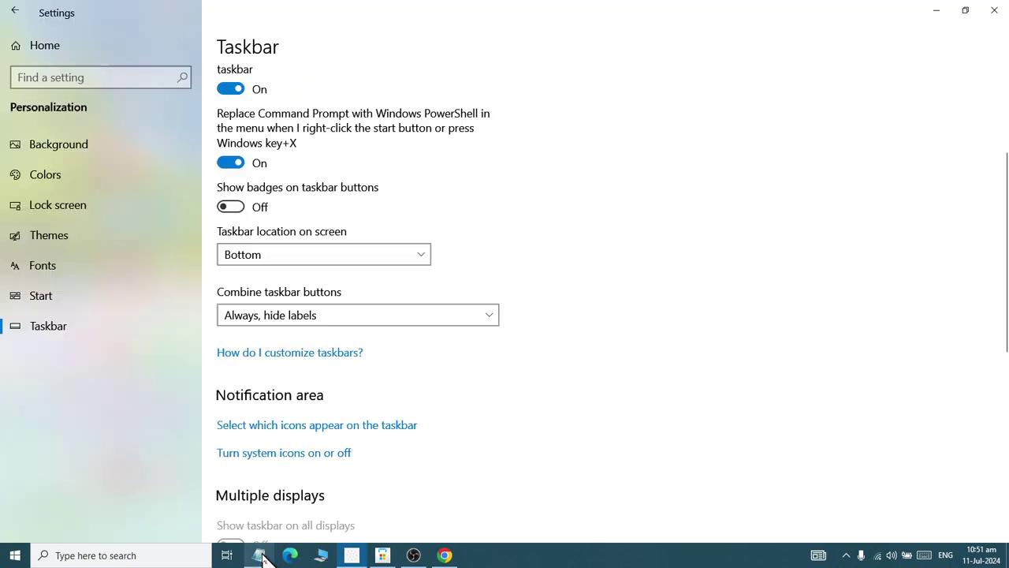
key(super+r)
text(not)
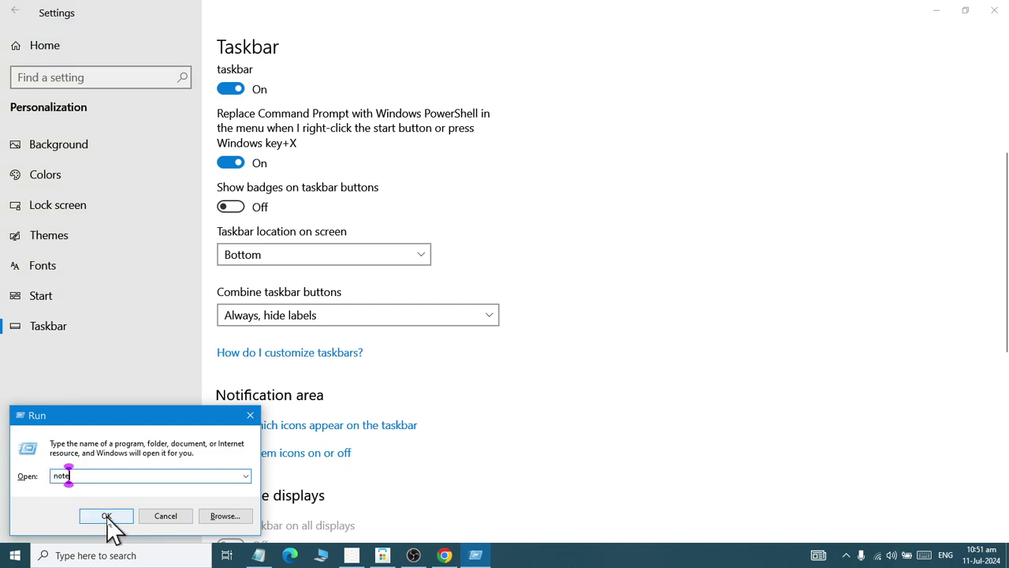
click(106, 516)
key(super+r)
text(notepad)
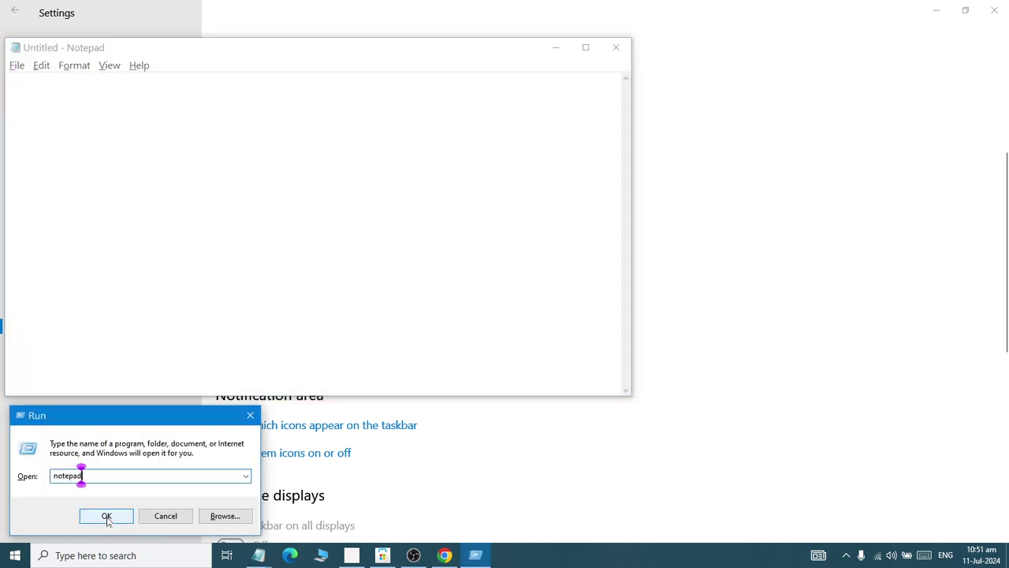
click(106, 515)
text(notepad)
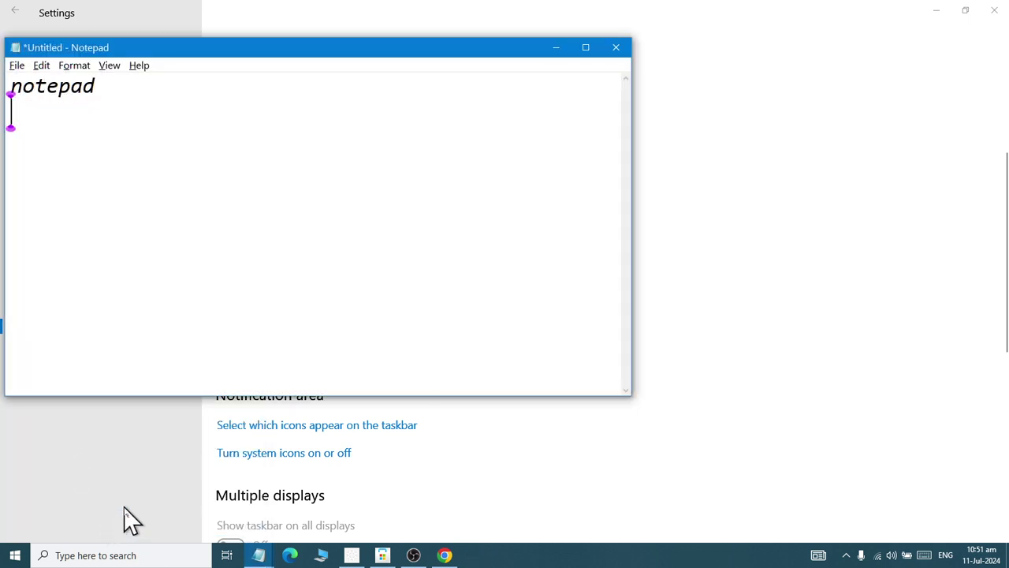
- Open one more blank Notepad window through Run, then return to the Taskbar settings
key(super+r)
text(n)
click(107, 515)
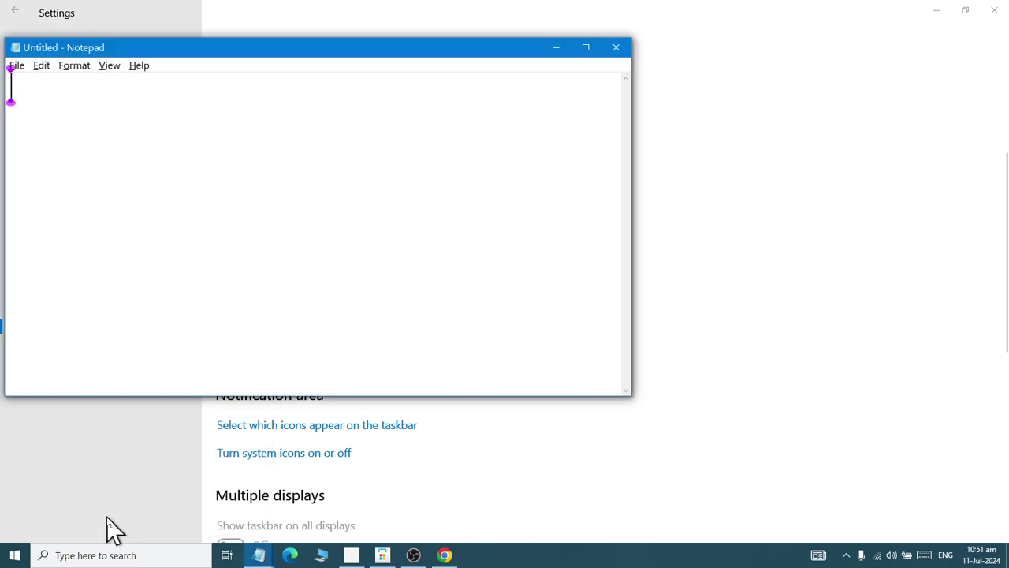
mouse_move(252, 555)
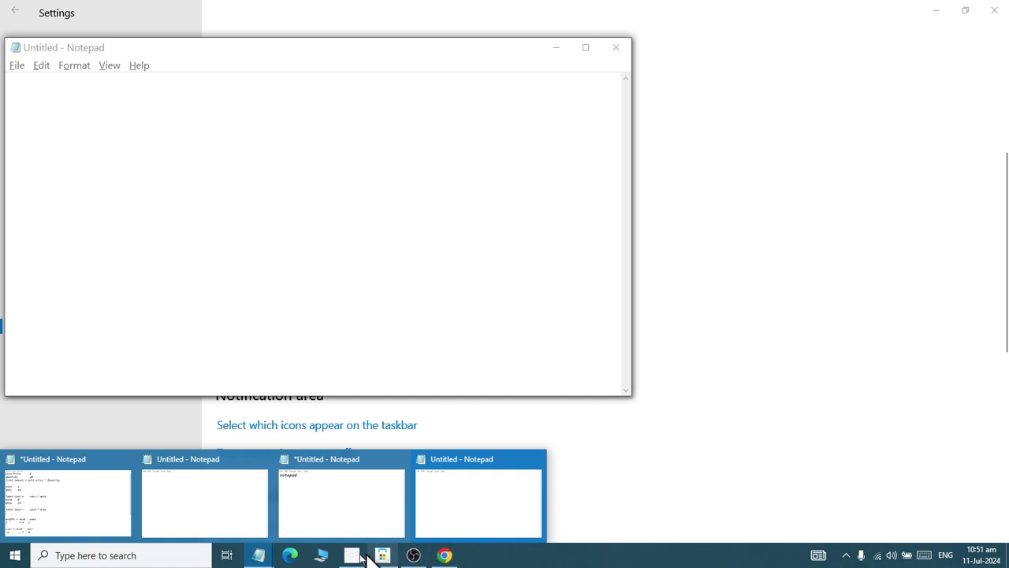
click(752, 461)
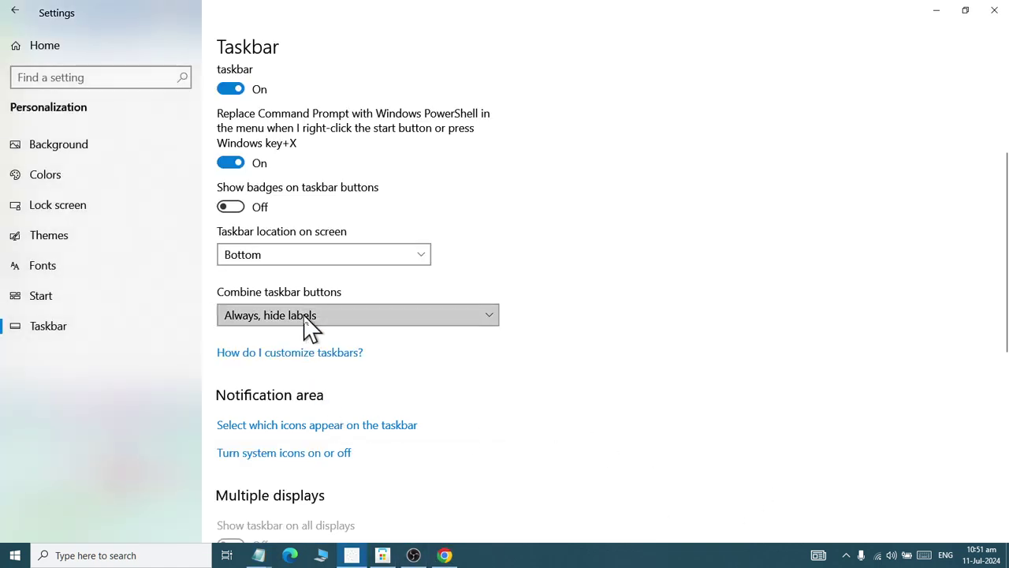
- Set Combine taskbar buttons to Never, return it to Always, hide labels, and preview the grouped Notepad windows
click(305, 317)
click(315, 376)
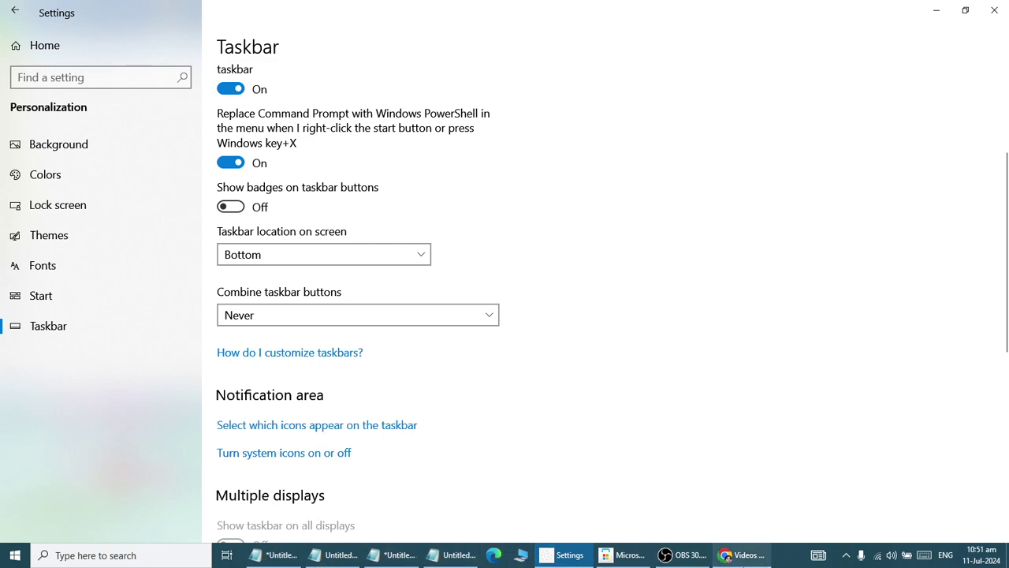
click(241, 319)
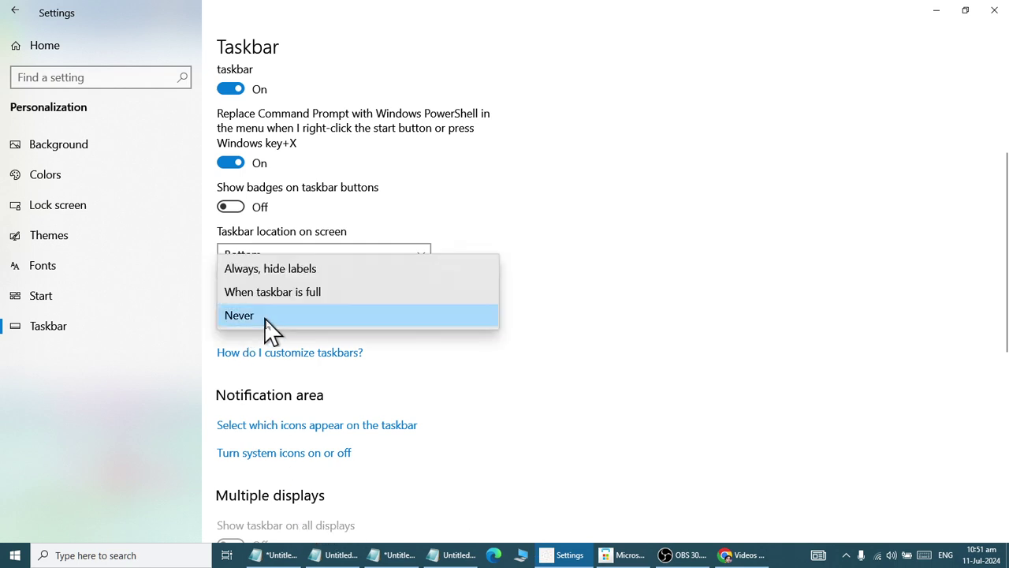
click(319, 272)
mouse_move(260, 557)
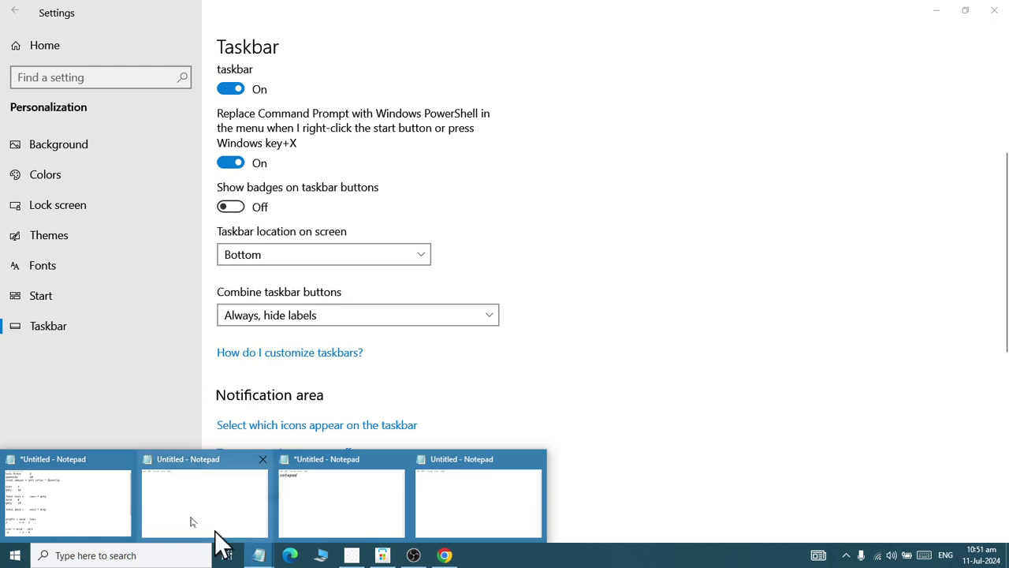
mouse_move(448, 482)
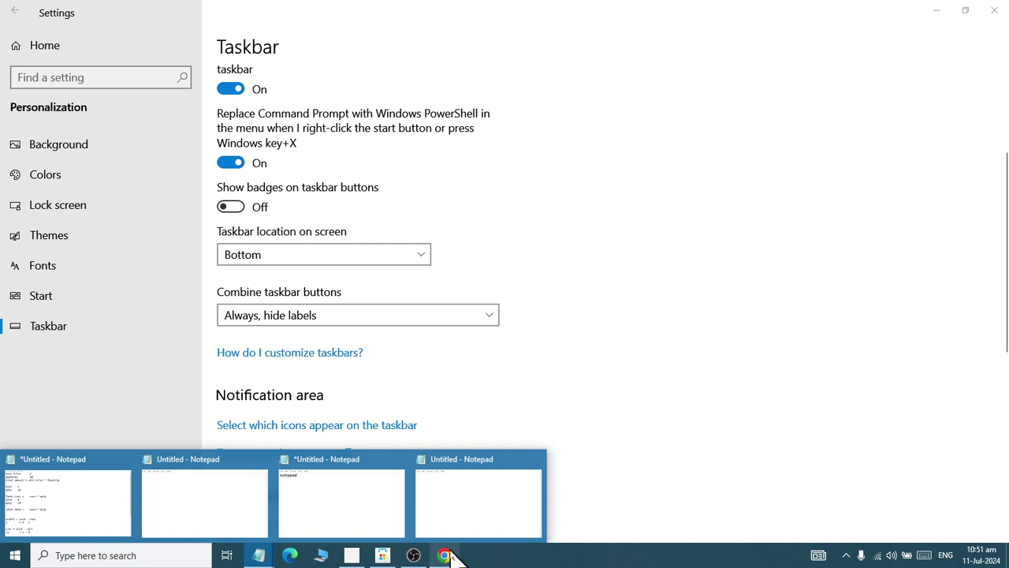
- Look through the Taskbar settings and open the How do I customize taskbars? help link
scroll(493, 416, down, 3)
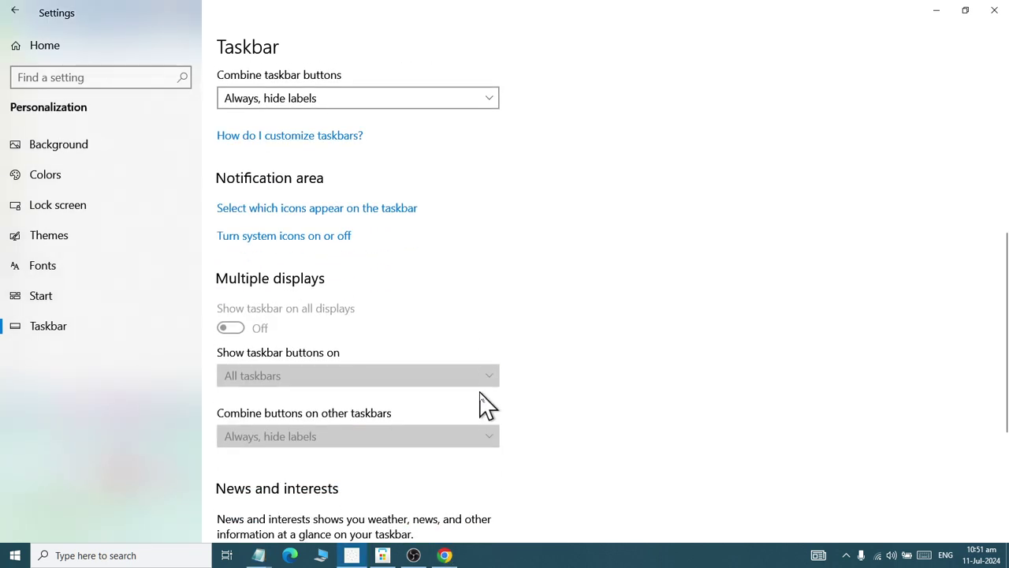
scroll(485, 404, up, 4)
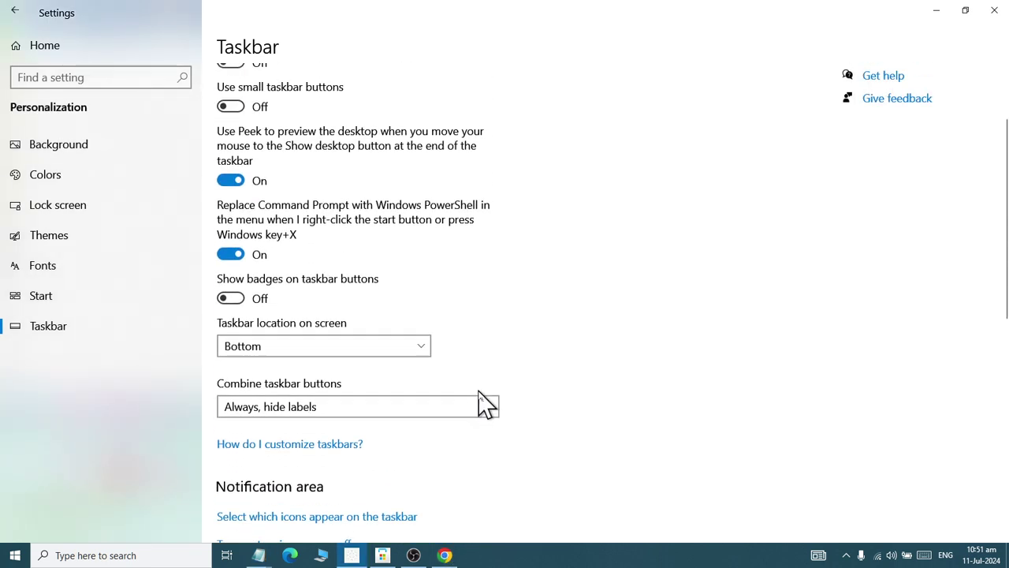
click(322, 463)
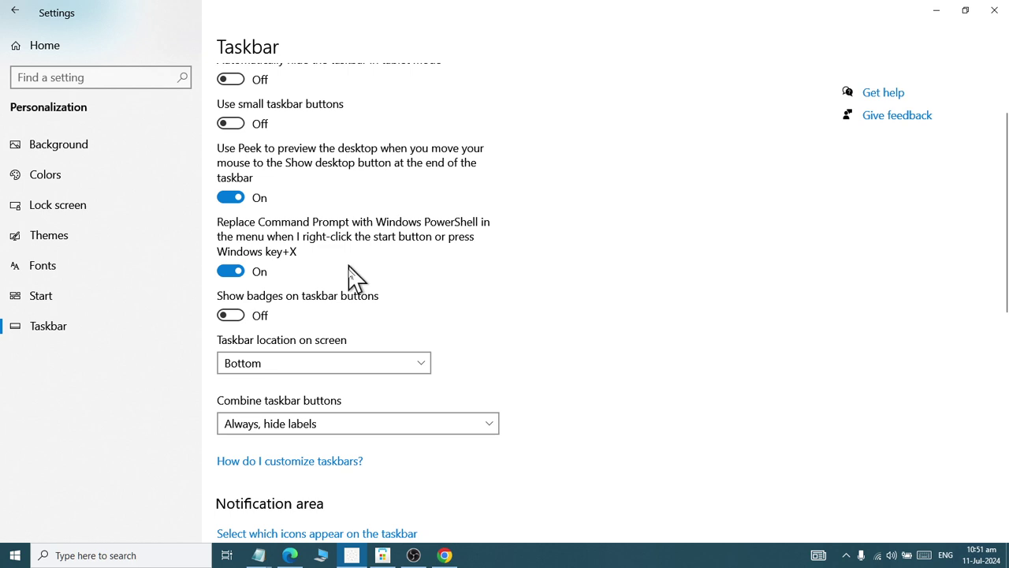
- Open Select which icons appear on the taskbar and switch Always show all icons in the notification area on and back off
scroll(339, 316, down, 4)
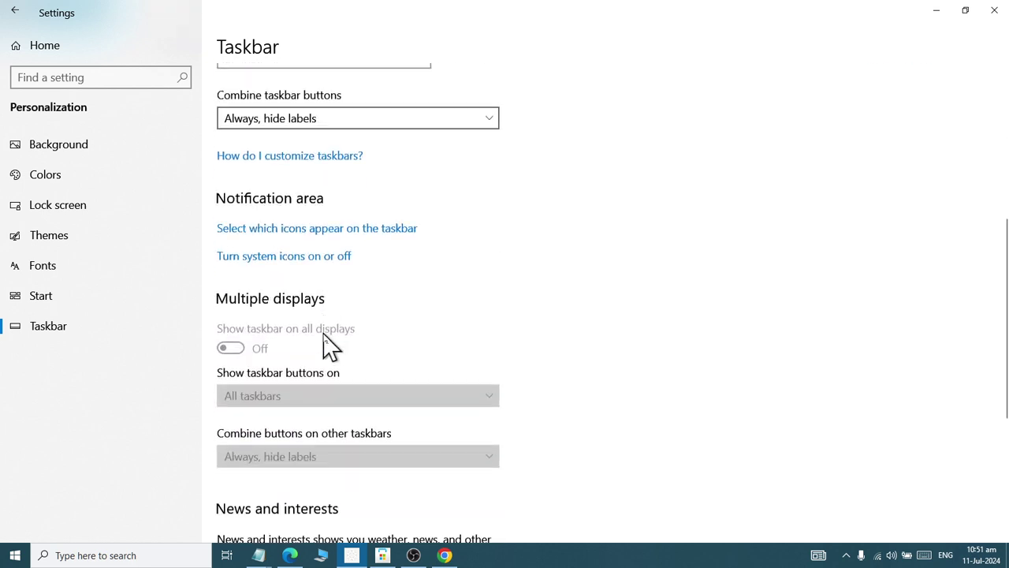
click(317, 209)
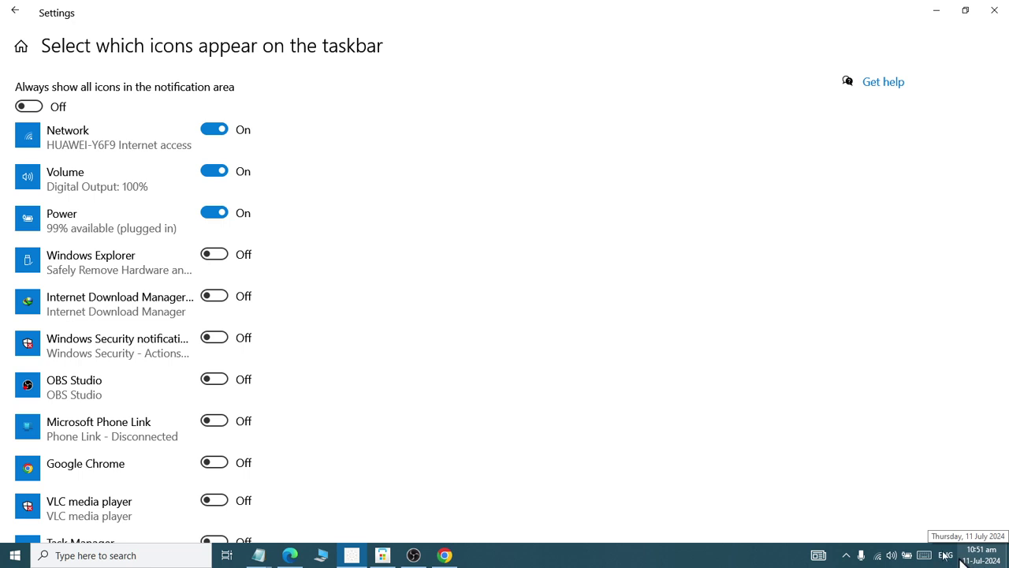
click(29, 107)
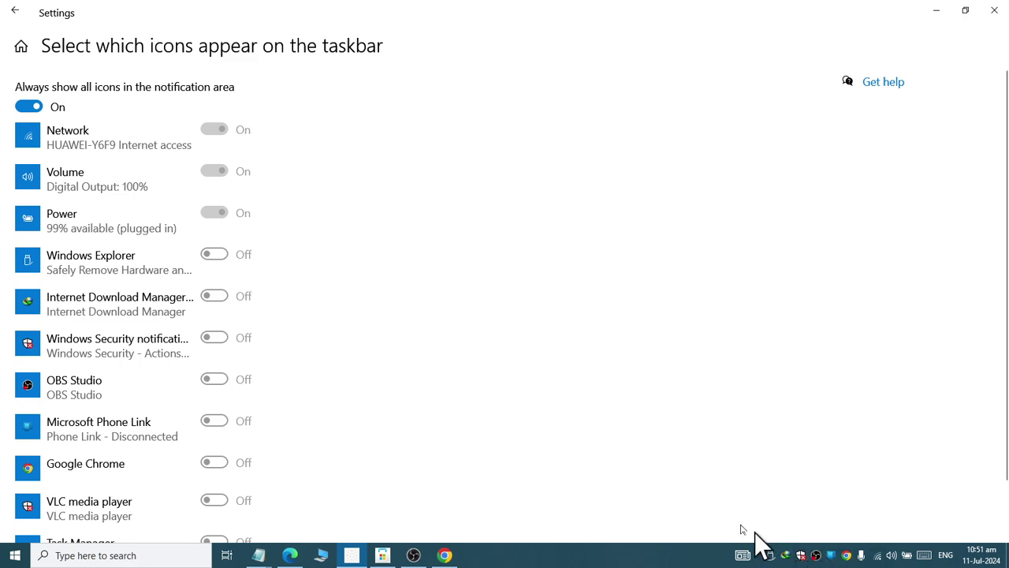
click(28, 107)
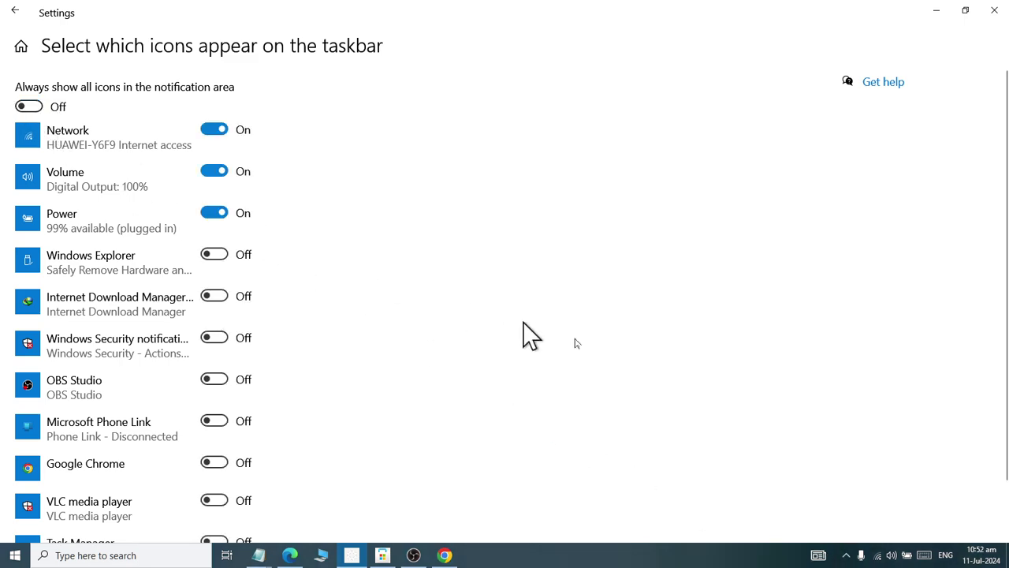
- Switch the Volume, Power and Network taskbar icons off and back on
click(214, 174)
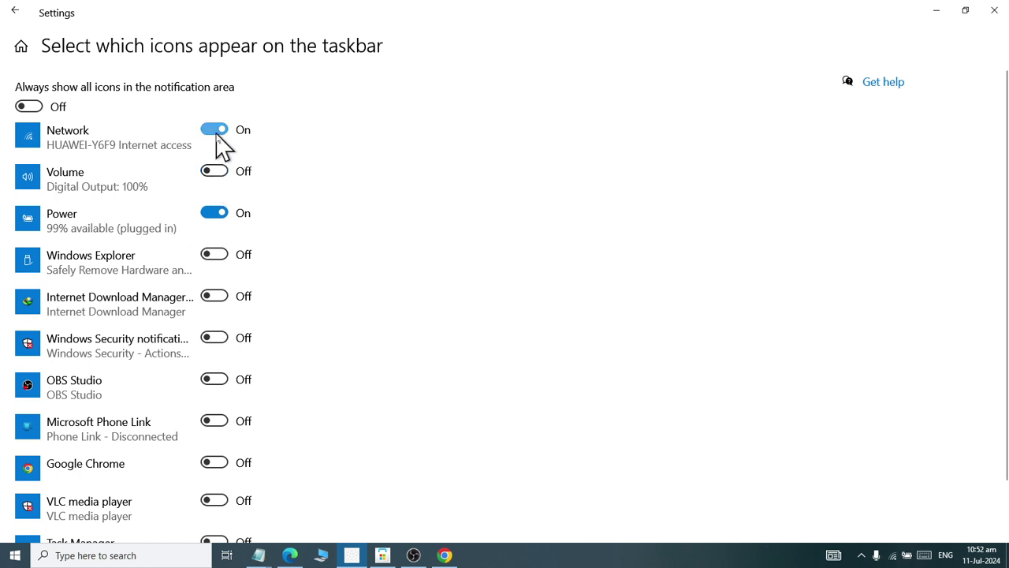
click(216, 214)
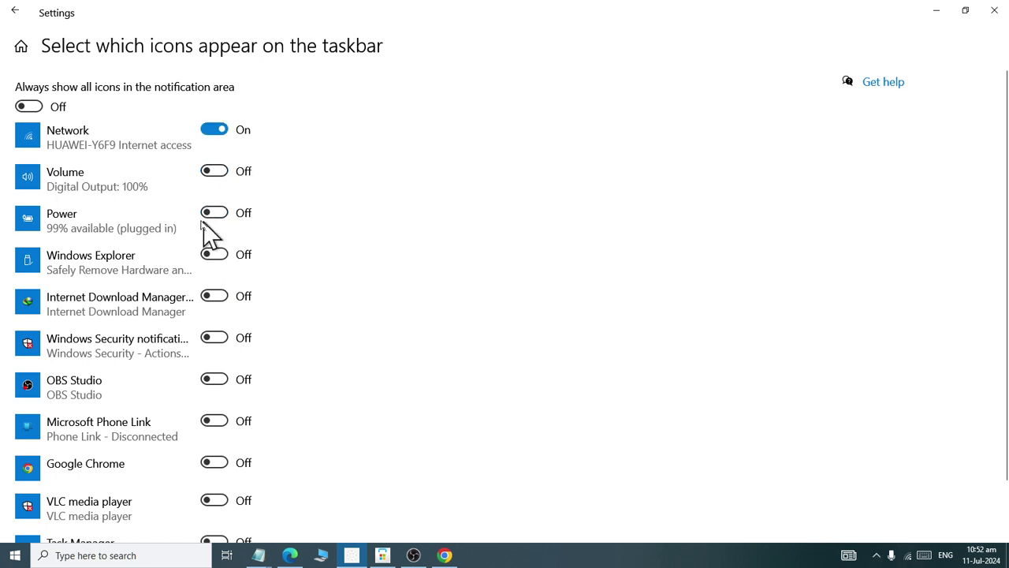
click(214, 219)
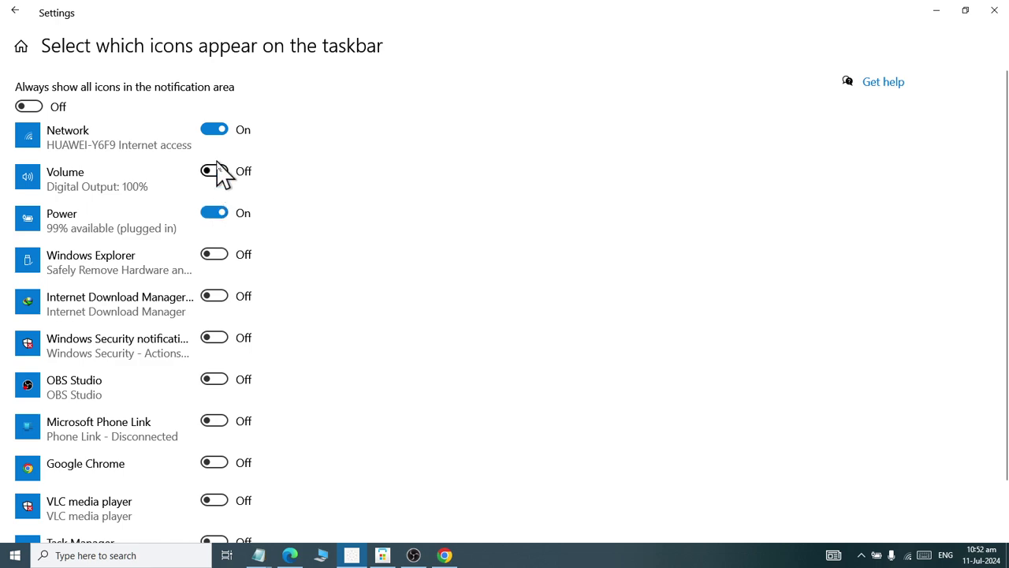
click(224, 173)
click(221, 136)
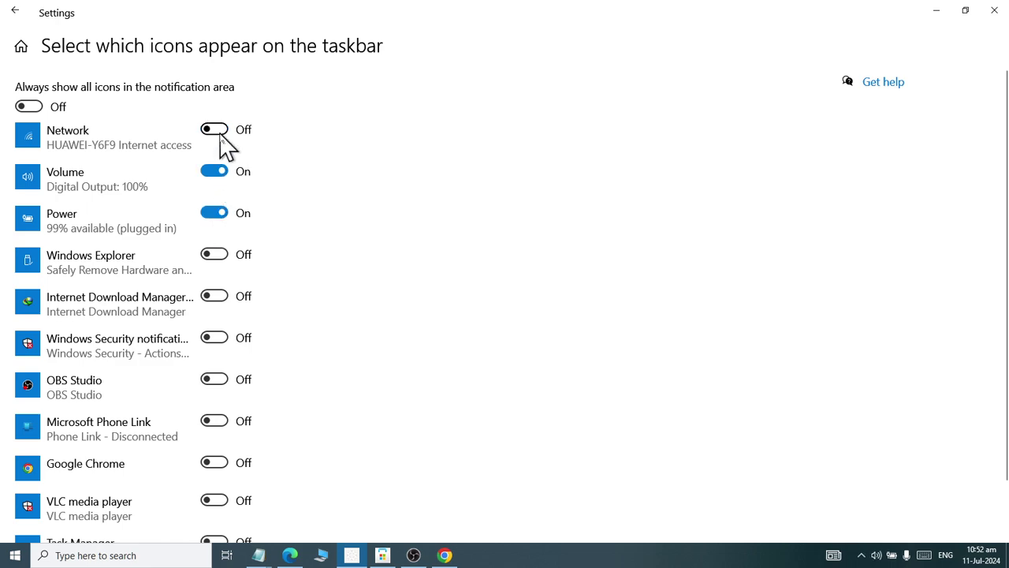
click(221, 136)
- Switch the Google Chrome, VLC media player and OBS Studio taskbar icons on and back off
scroll(236, 264, down, 2)
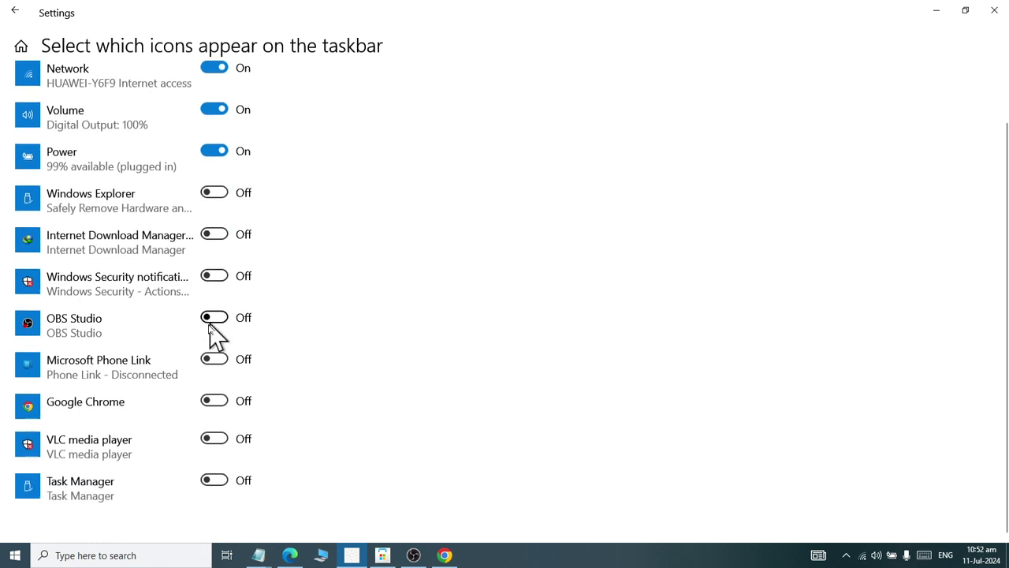
click(221, 405)
click(221, 405)
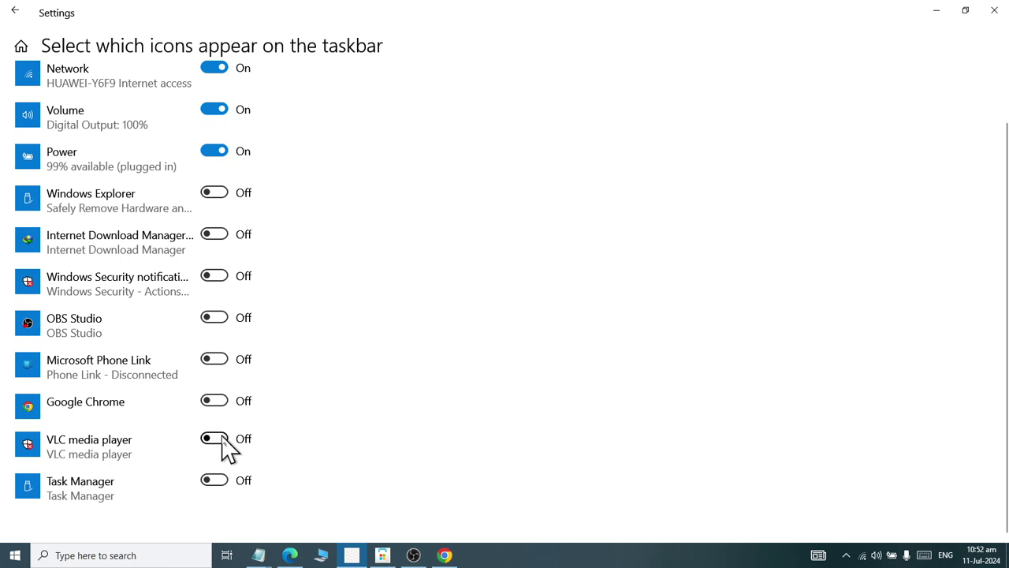
click(223, 443)
click(219, 444)
click(221, 319)
click(220, 319)
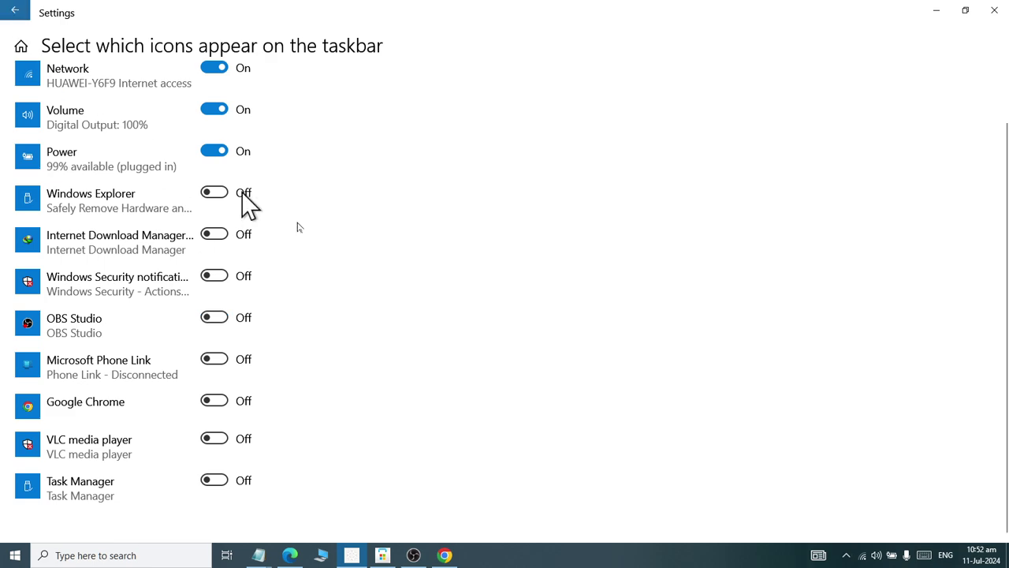
- Return to the Taskbar settings and open Turn system icons on or off to view the system icon list
click(15, 9)
scroll(254, 387, down, 5)
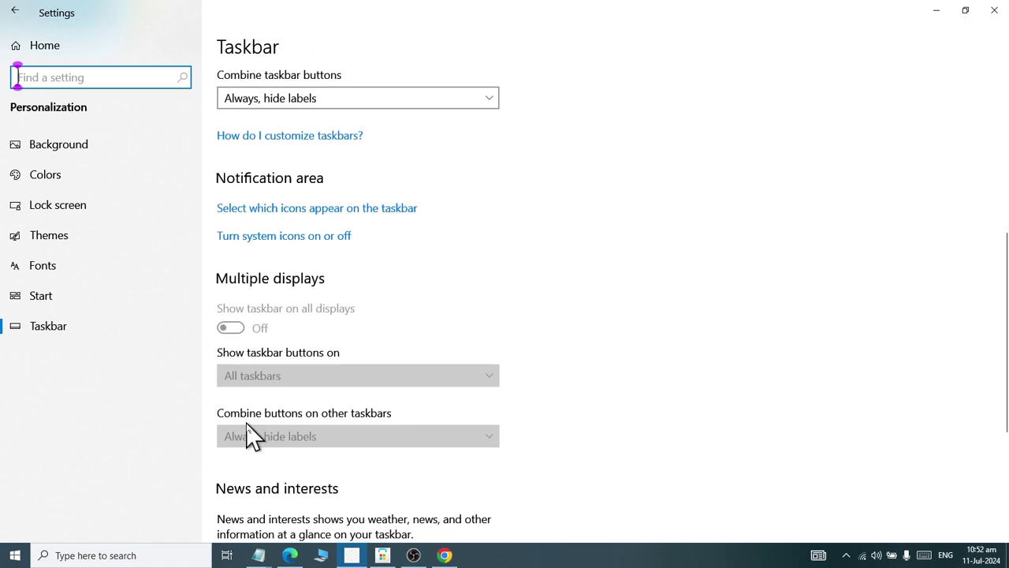
click(276, 238)
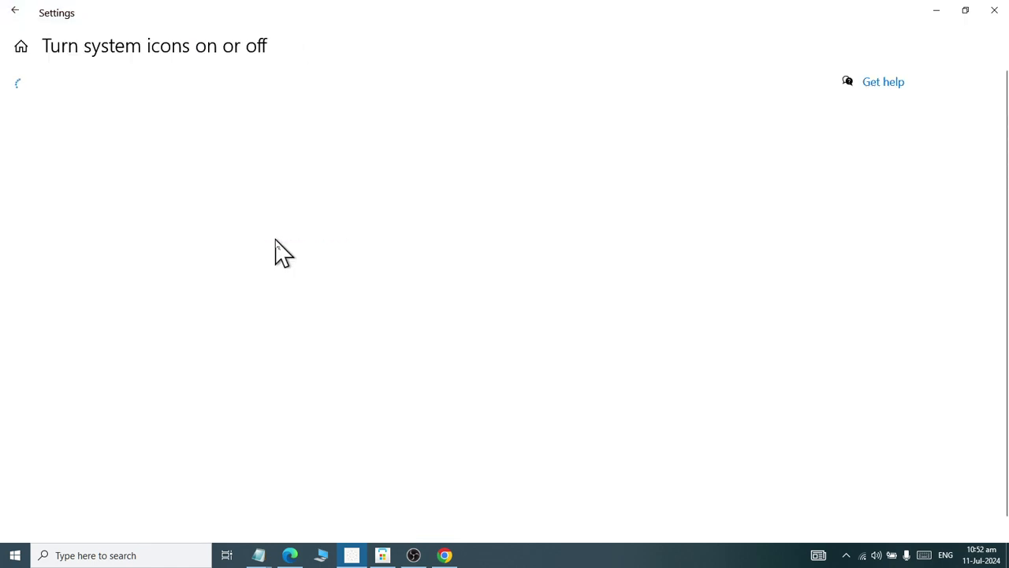
scroll(308, 363, down, 1)
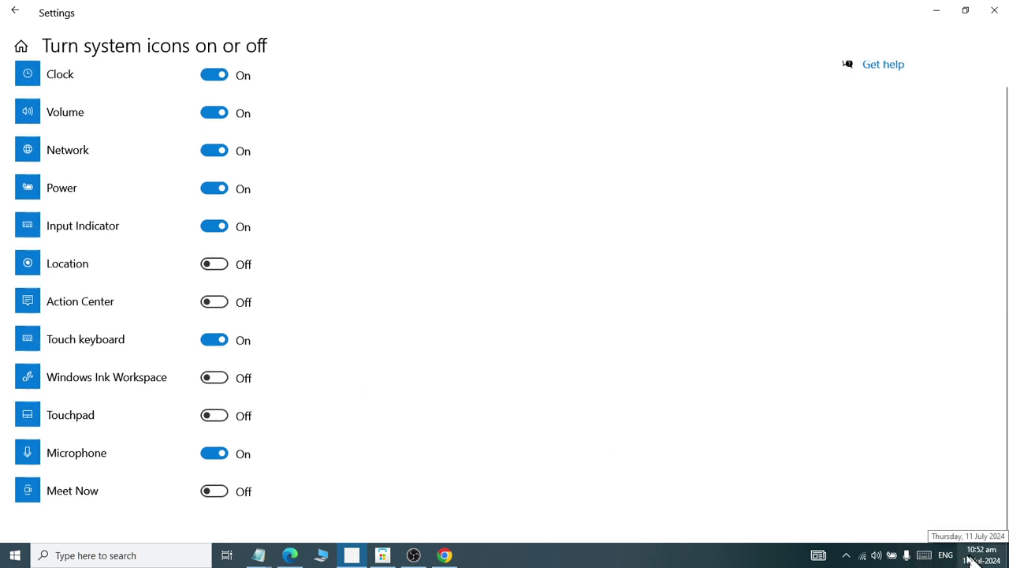
- Turn on the Location, Action Center, Windows Ink Workspace and Touchpad system icons
click(215, 266)
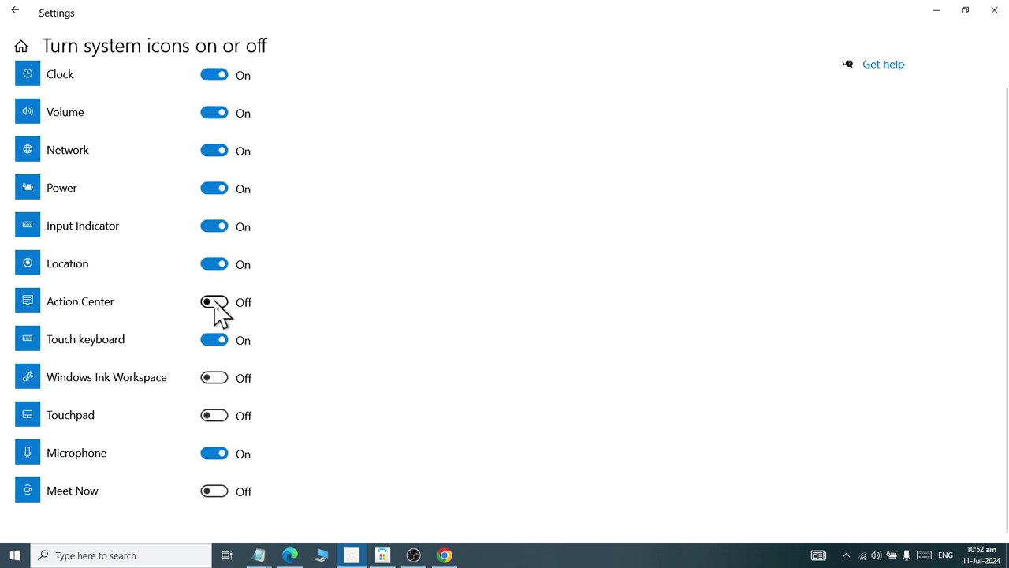
click(217, 305)
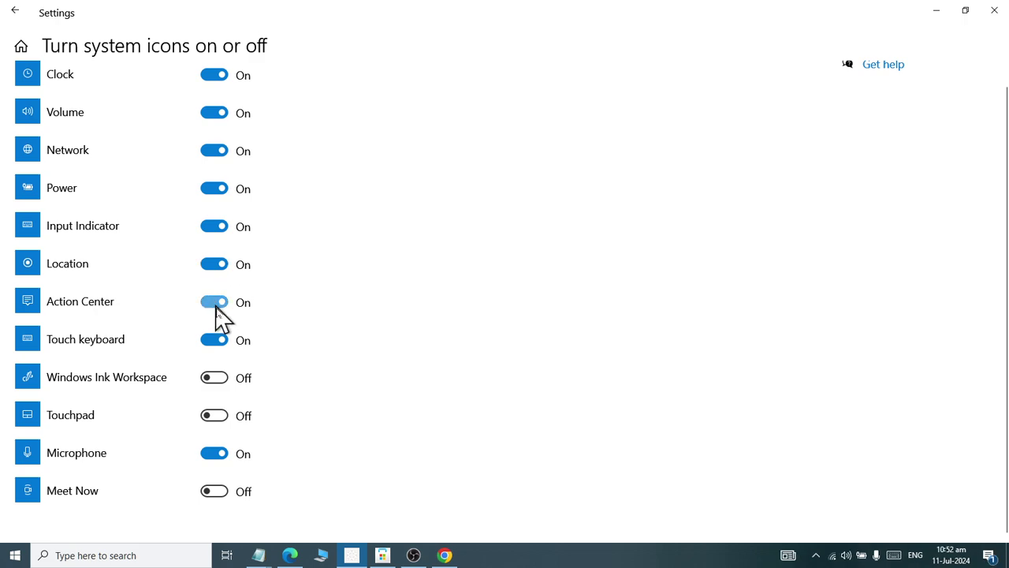
click(214, 383)
click(217, 418)
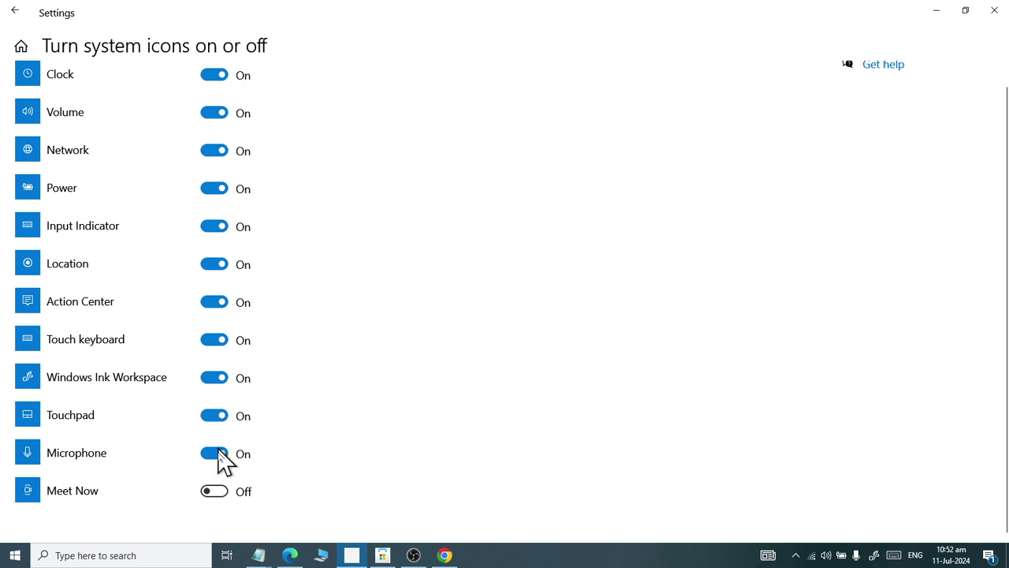
- Turn on the Meet Now system icon
click(221, 495)
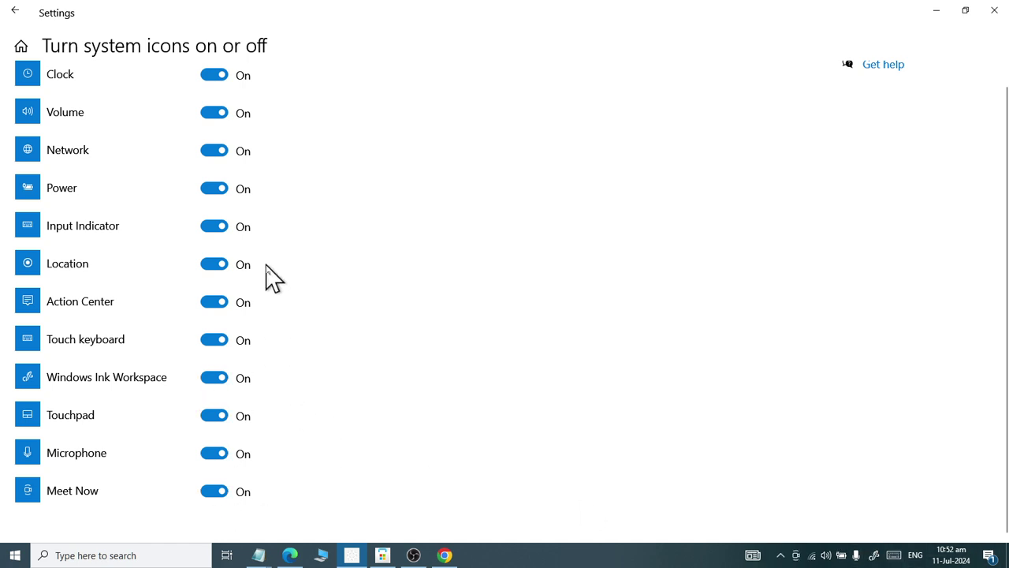
scroll(268, 276, up, 1)
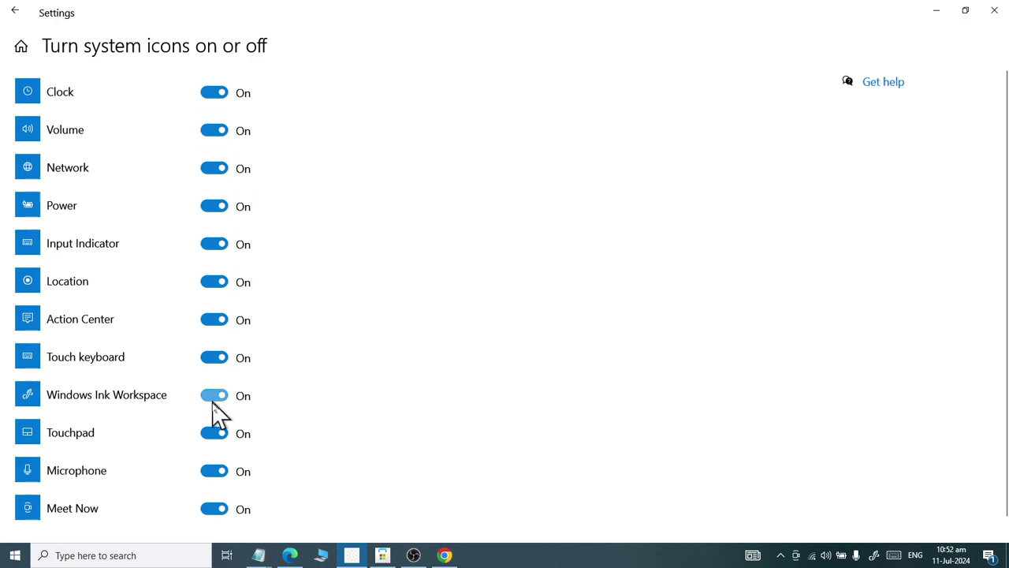
scroll(205, 404, down, 1)
- Turn off the Input Indicator, Location, Action Center, Touch keyboard, Windows Ink Workspace, Touchpad and Meet Now system icons, and check the hidden tray icons
click(215, 229)
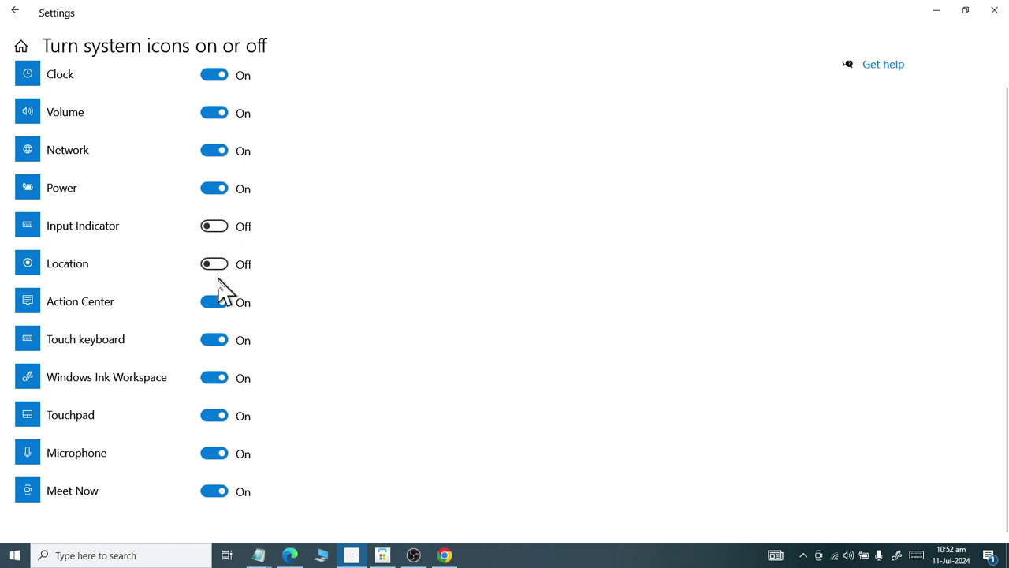
click(221, 304)
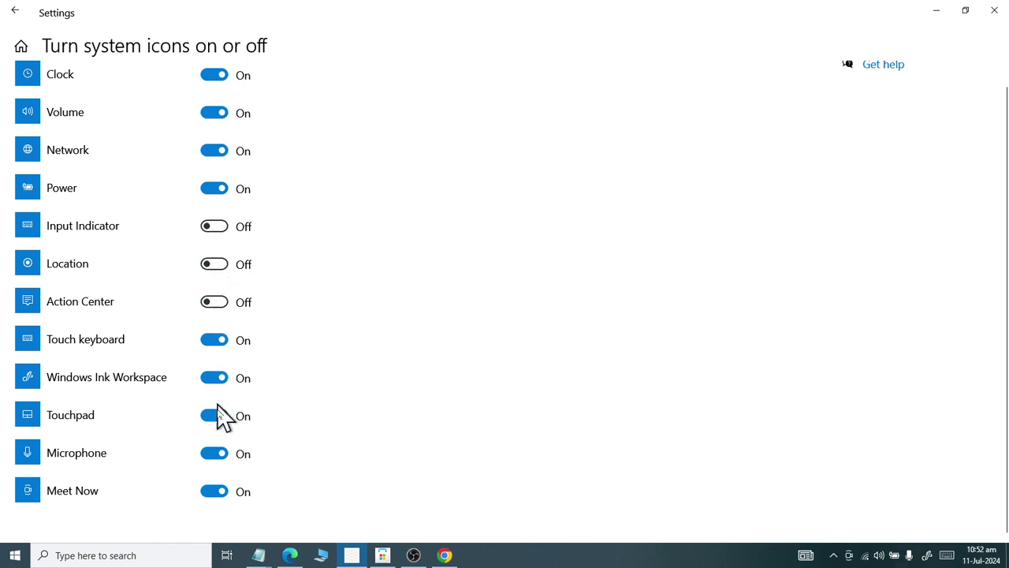
click(218, 497)
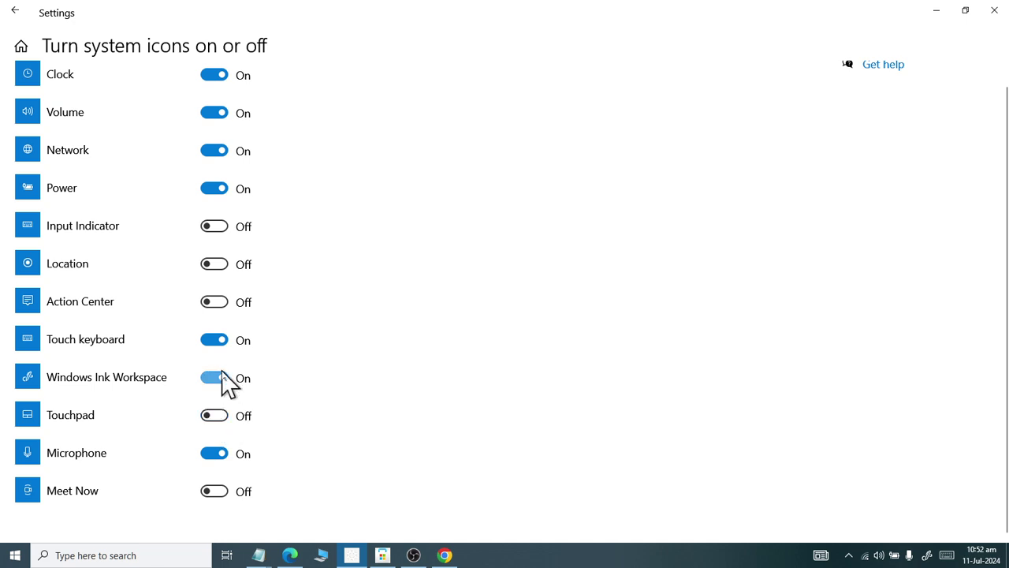
click(223, 388)
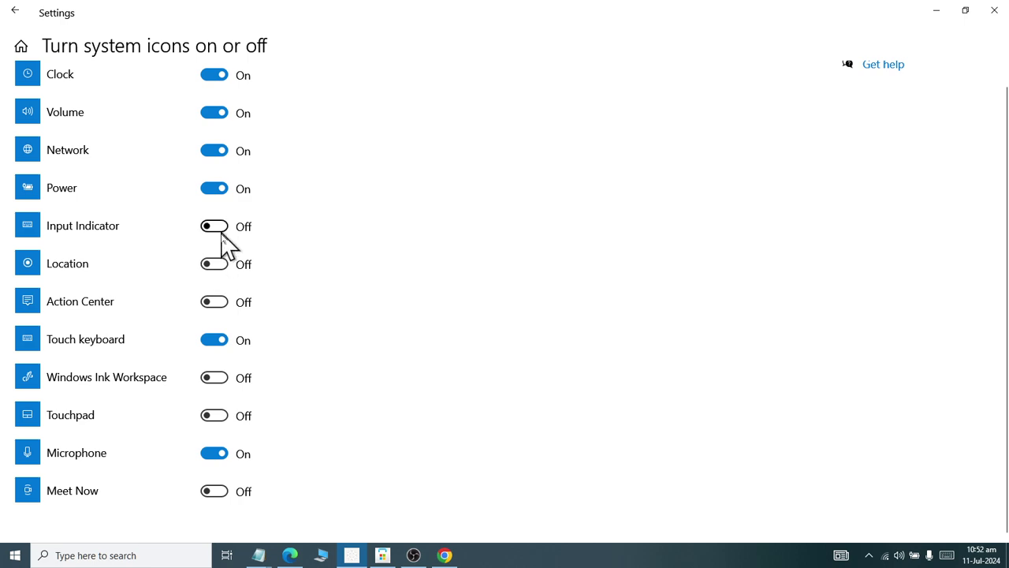
click(220, 340)
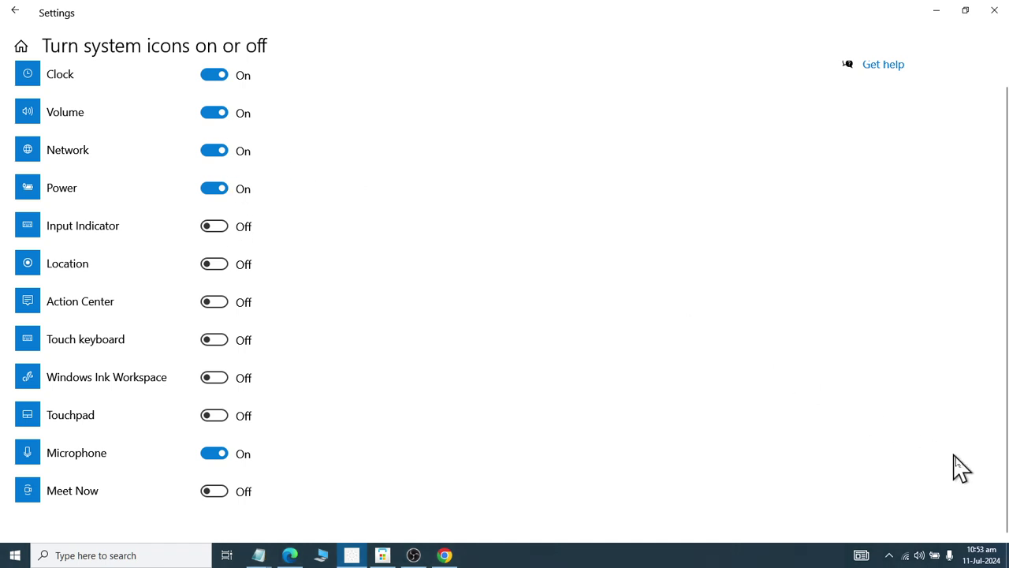
click(897, 553)
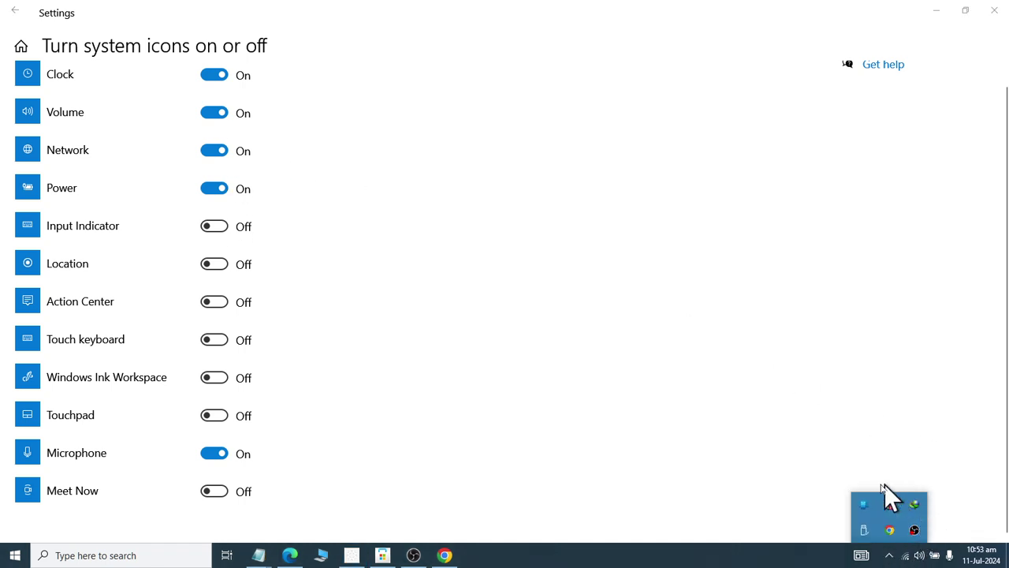
click(390, 199)
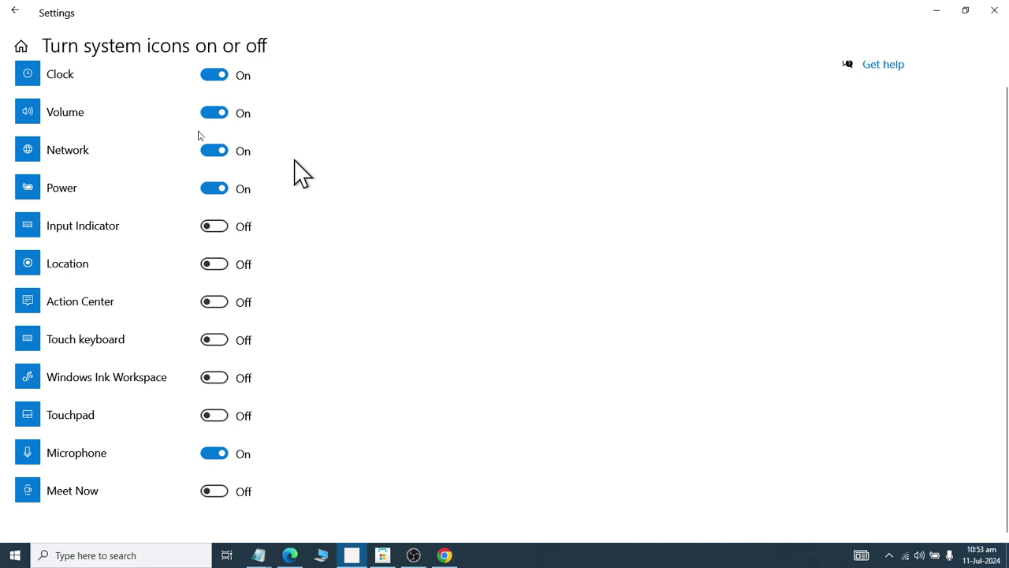
- Return to the Taskbar settings and view the choices for how news and interests appears, keeping Icon and text
click(11, 15)
scroll(241, 342, down, 10)
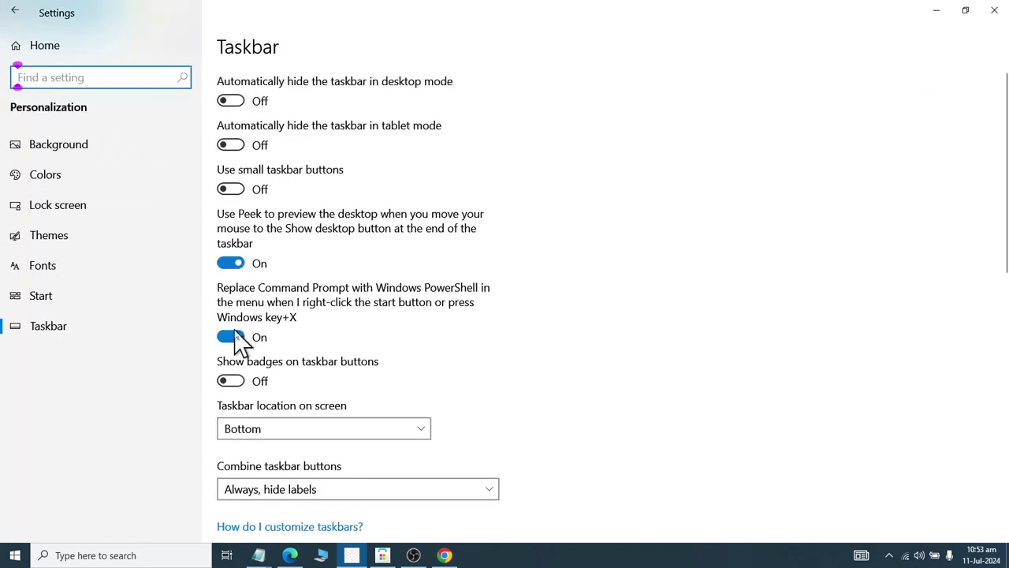
scroll(302, 423, down, 3)
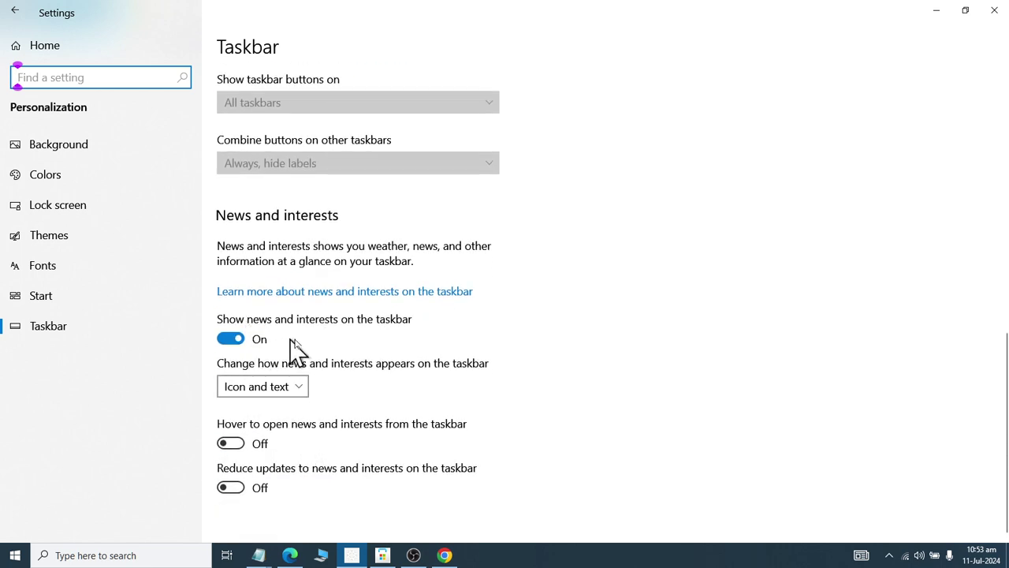
click(288, 394)
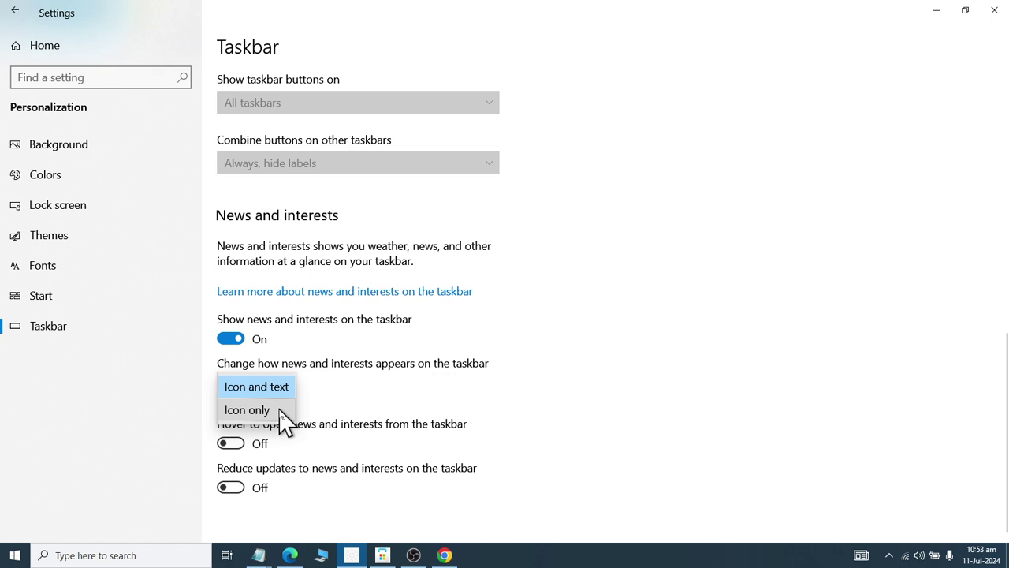
click(285, 392)
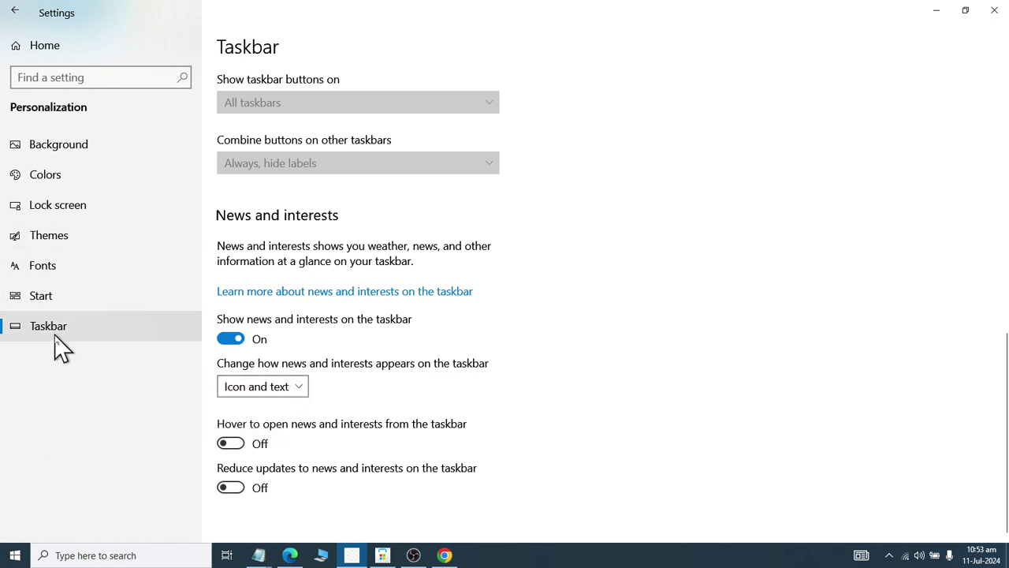
- View the Start personalization settings and go back to the Settings home page
click(47, 300)
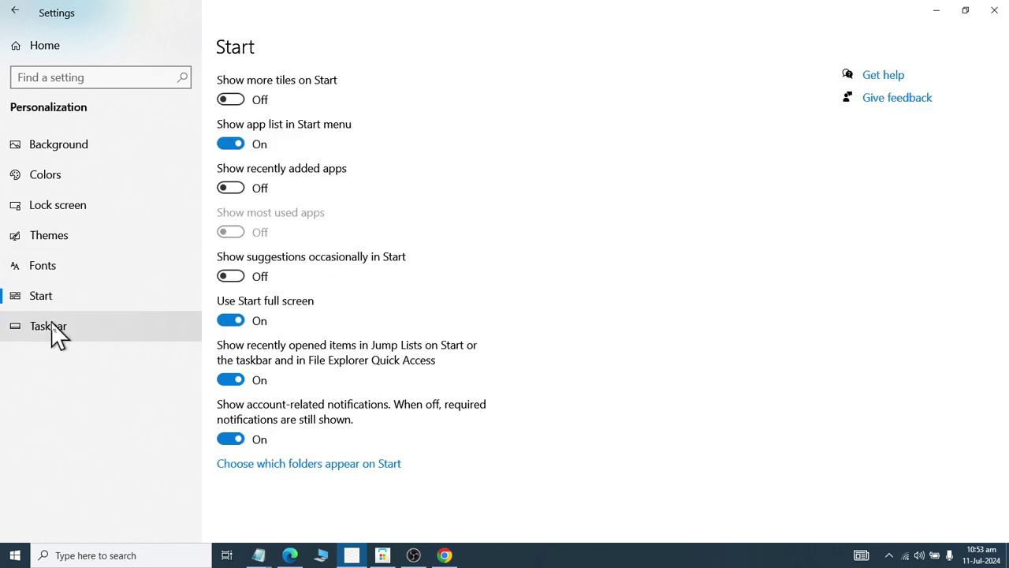
click(15, 10)
click(15, 10)
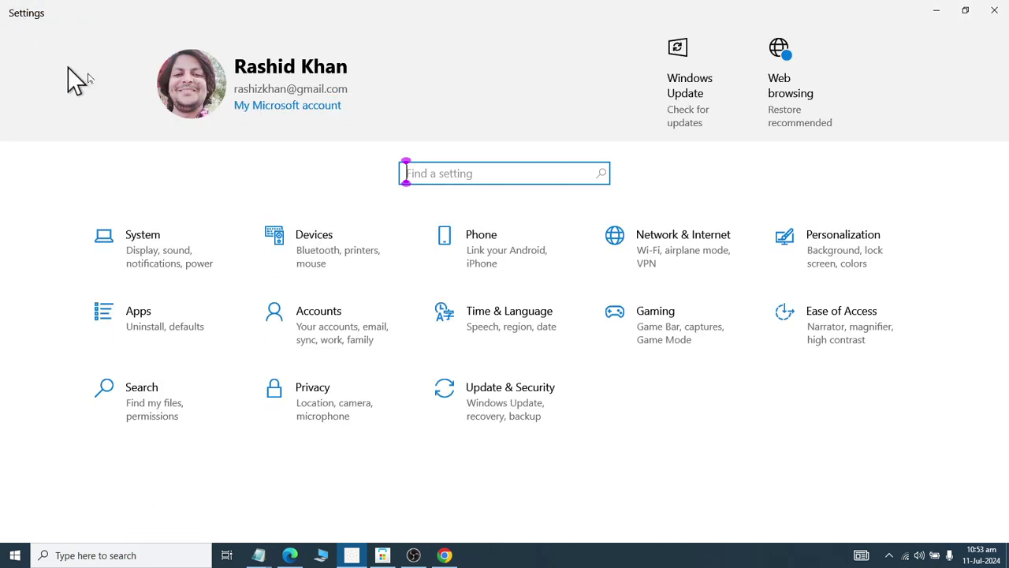